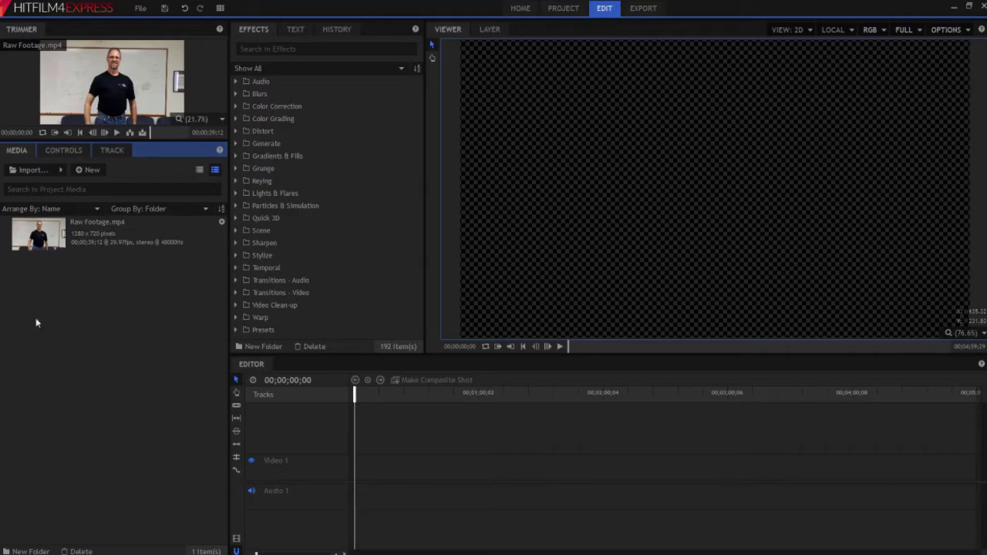
- Add Raw Footage.mp4 to Video 1 and pause near 23 seconds, where the microphone rises
drag(38, 255, 356, 474)
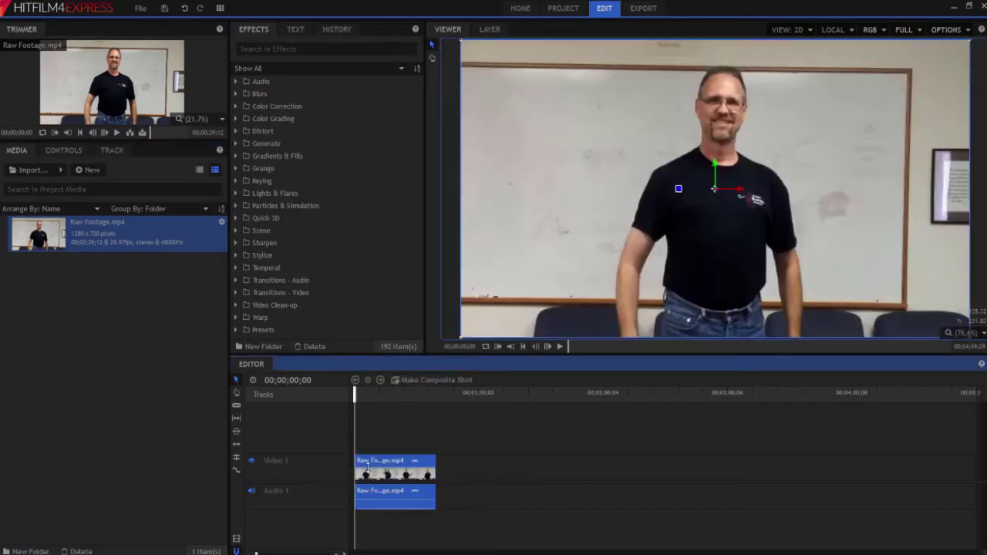
drag(353, 394, 399, 400)
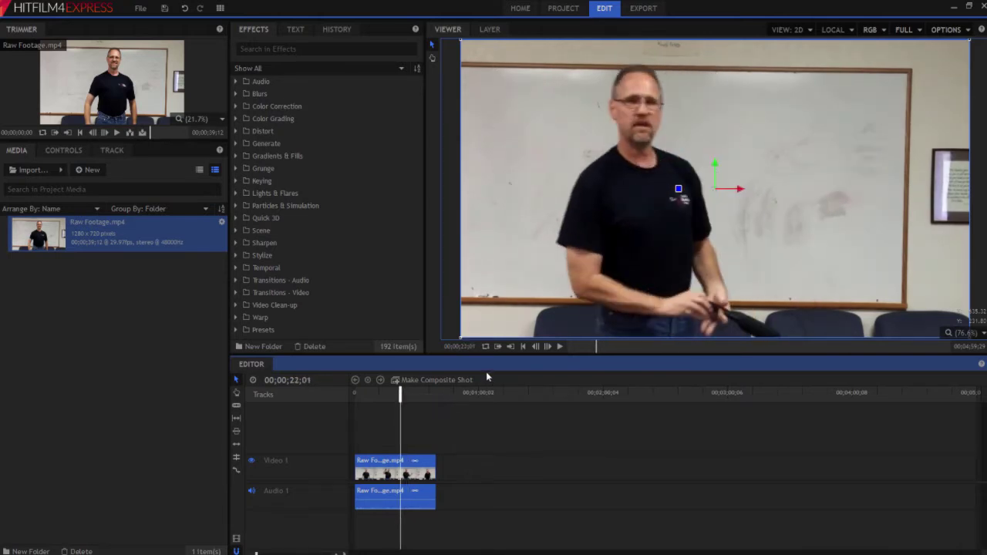
click(561, 347)
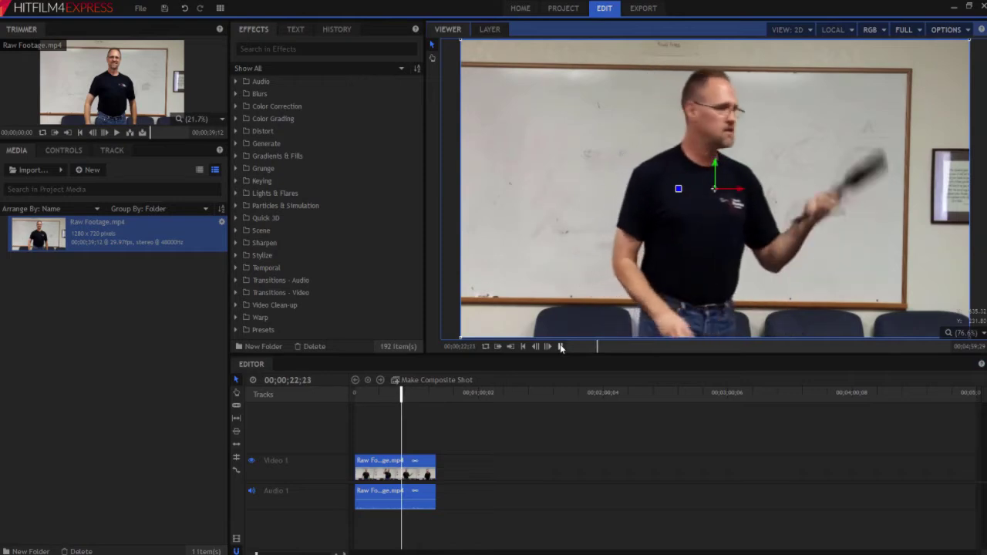
click(560, 347)
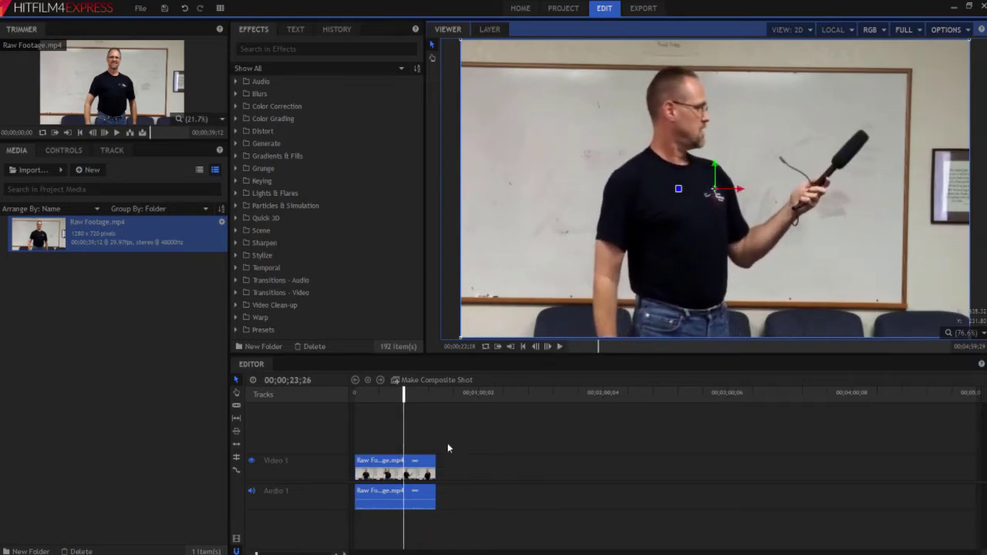
- Slice the clip at 23;26 and select the right-hand piece
right_click(406, 461)
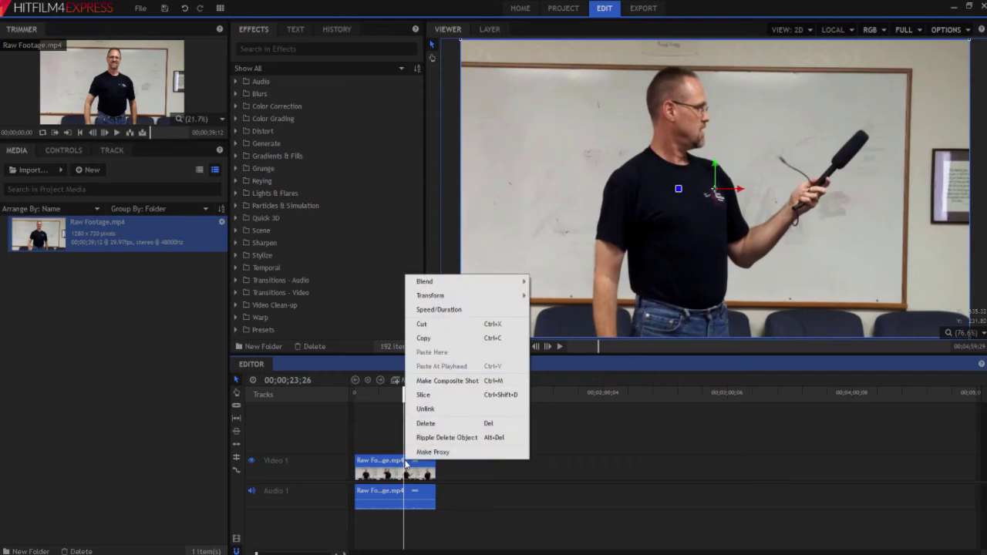
click(432, 396)
click(420, 465)
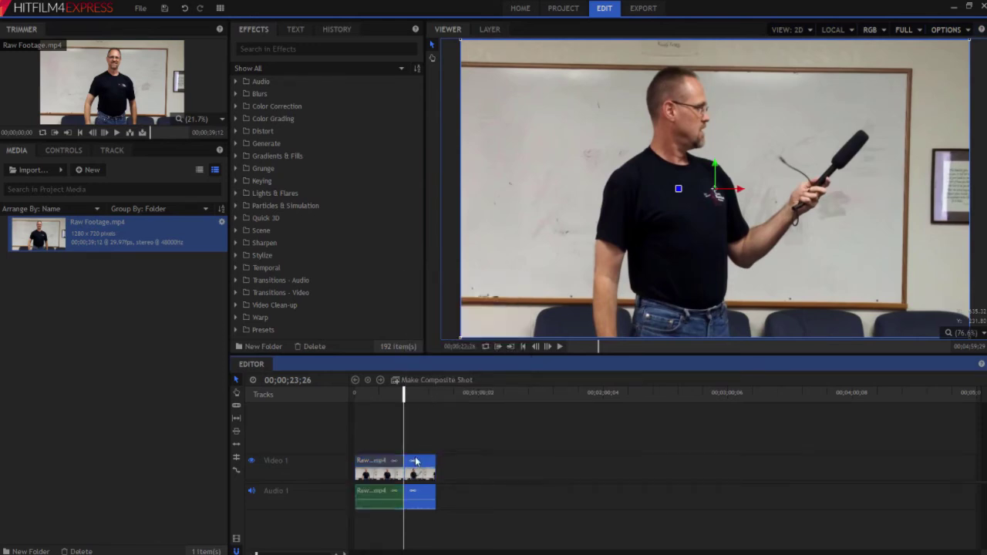
- Find the section's end near 27;06, back up four frames, and slice again
click(560, 347)
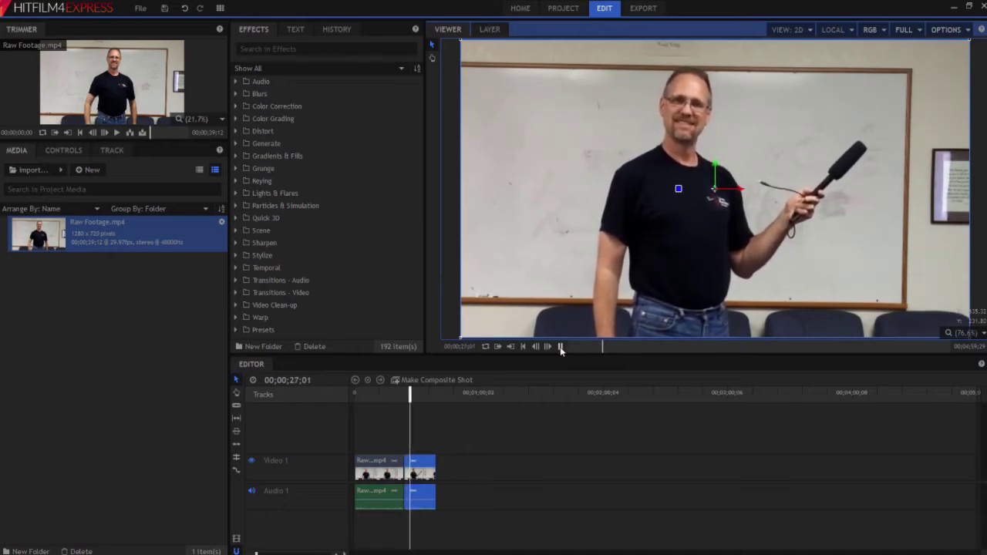
click(560, 347)
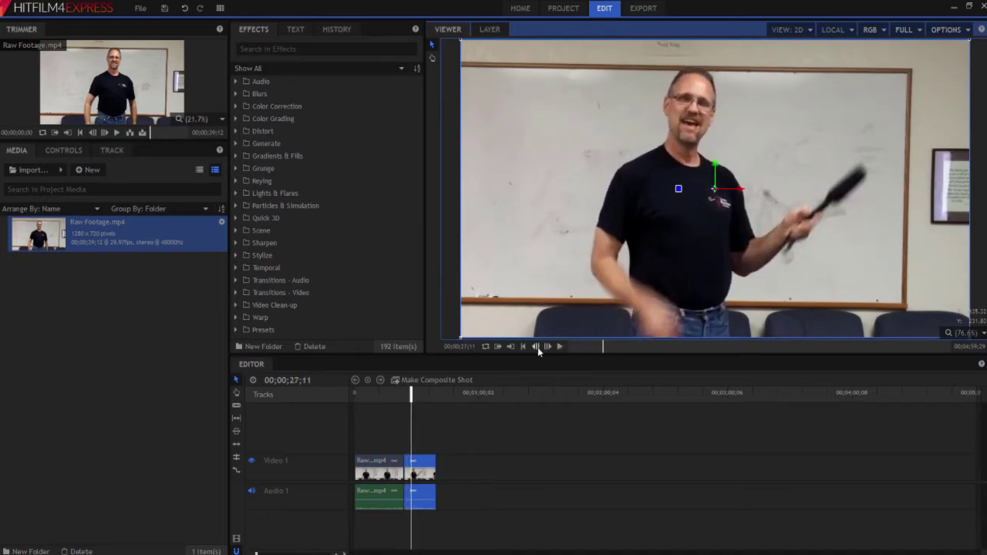
click(535, 347)
click(534, 347)
click(534, 347)
click(534, 346)
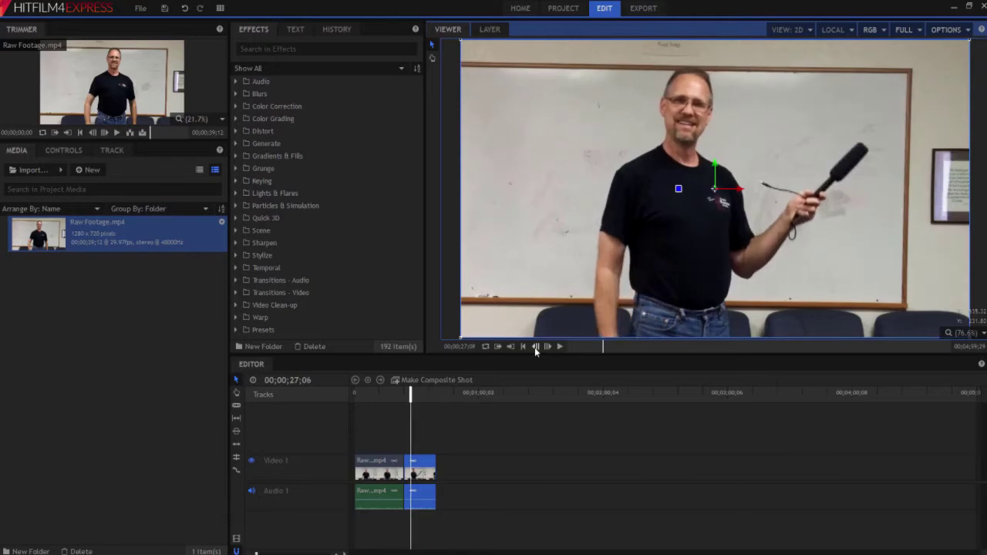
right_click(416, 461)
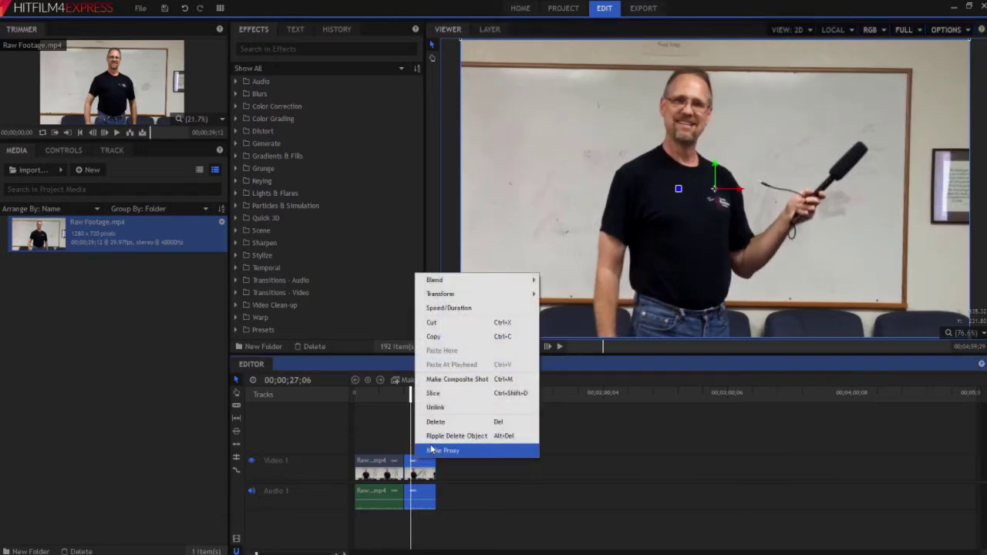
click(440, 393)
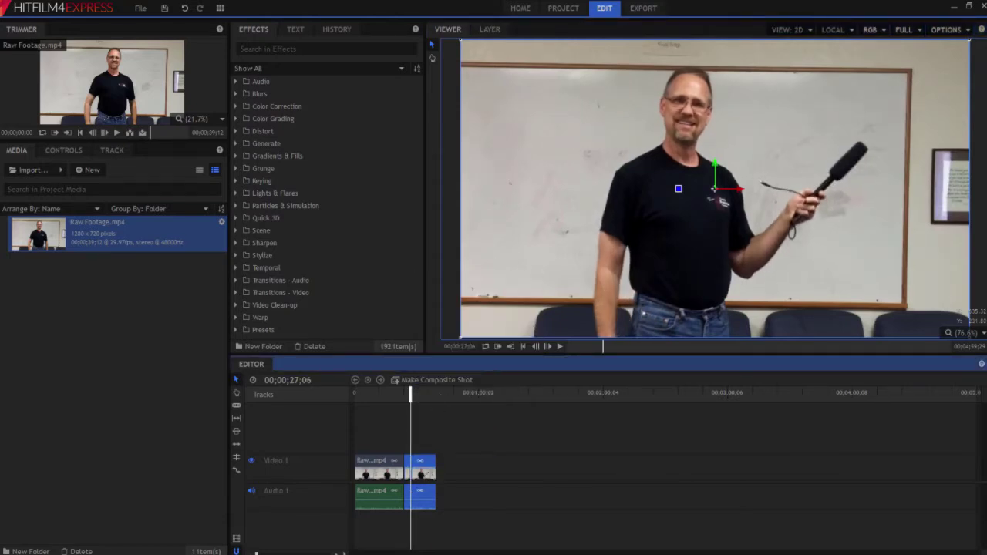
- Turn the middle Raw Footage piece into a composite shot named 'Microphone'
drag(256, 552, 266, 553)
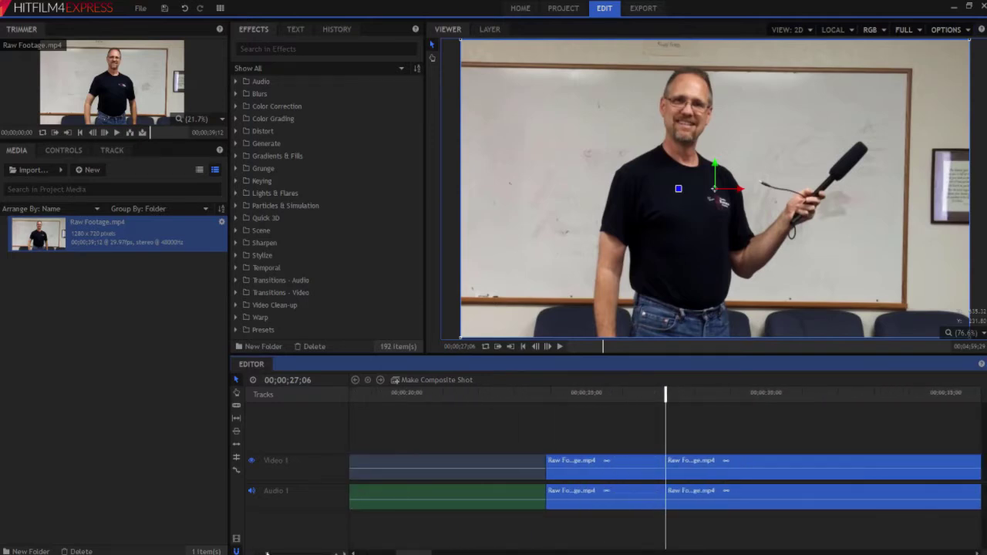
click(608, 460)
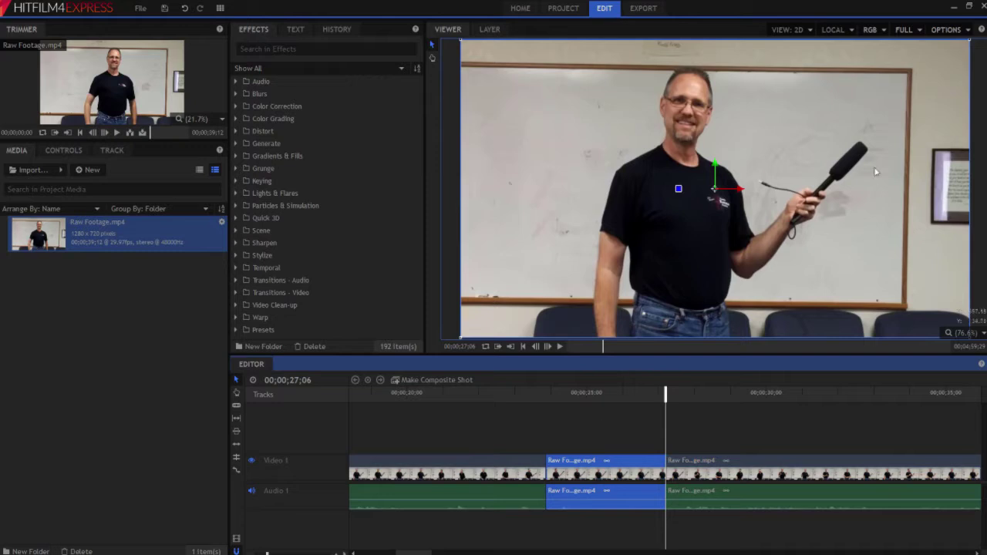
right_click(609, 463)
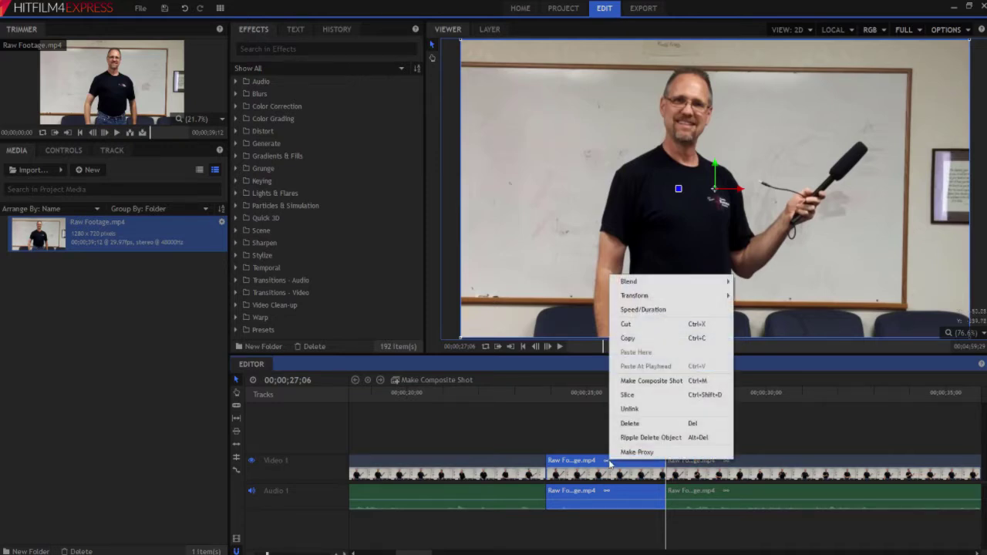
click(655, 383)
text(M)
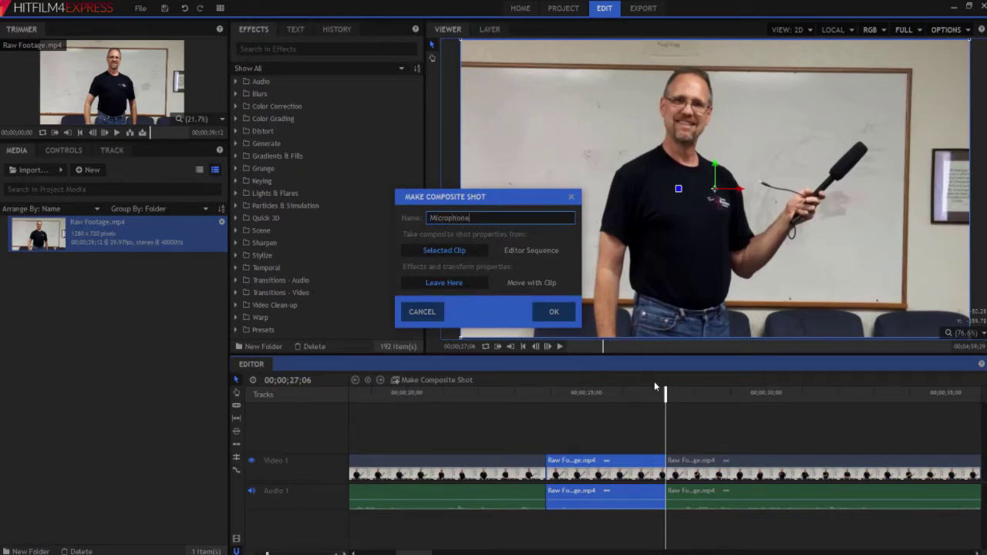
text(icrophone)
key(ctrl+a)
click(566, 312)
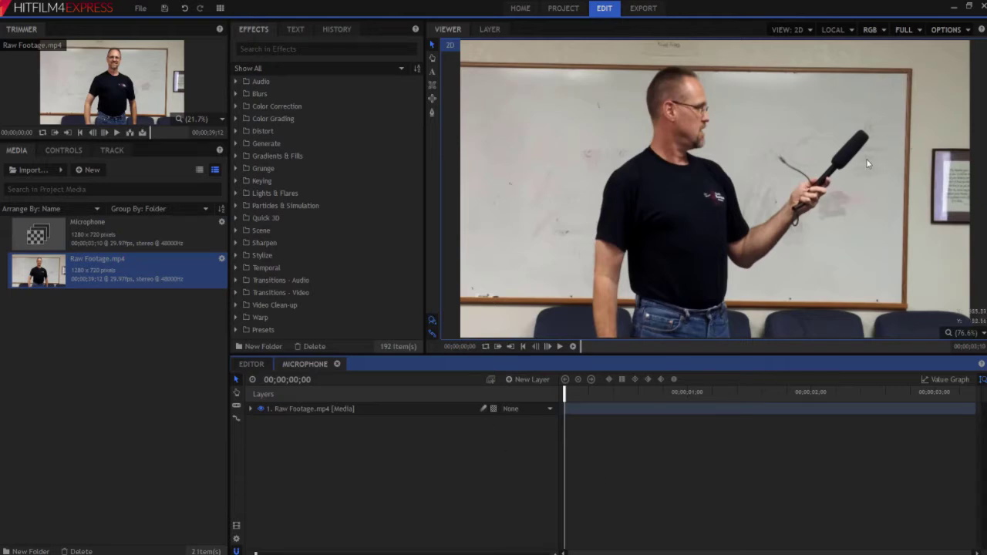
- Expand the Raw Footage.mp4 layer and add a Tracker under its Tracks
mouse_move(563, 398)
mouse_down()
mouse_move(981, 400)
mouse_move(548, 399)
mouse_up()
click(250, 409)
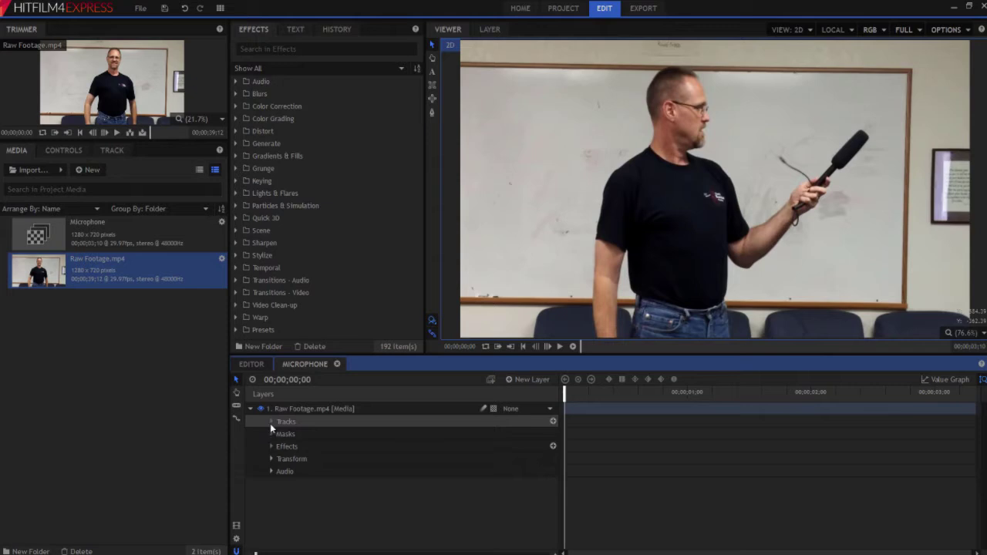
click(553, 422)
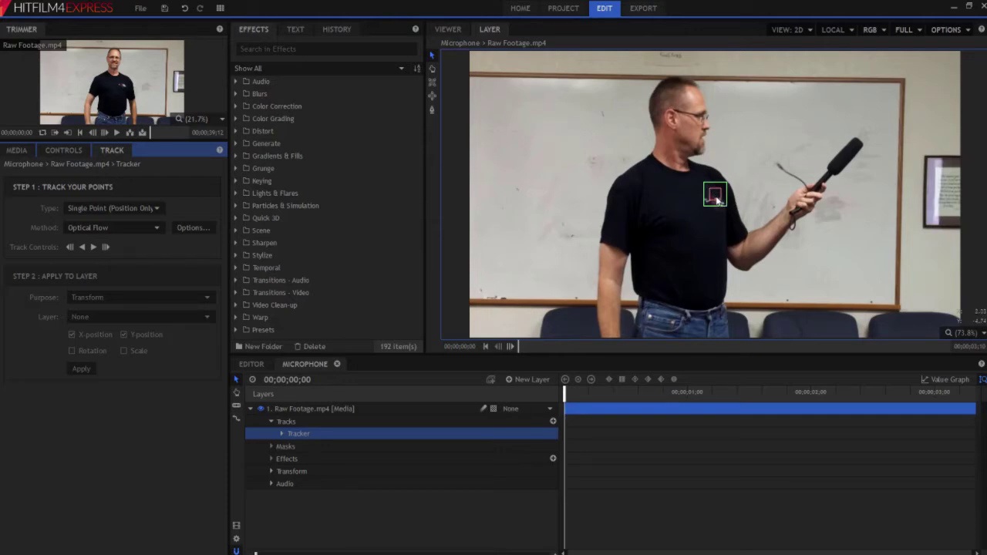
- Place the tracking point on the microphone tip and enlarge its search and feature boxes
click(716, 199)
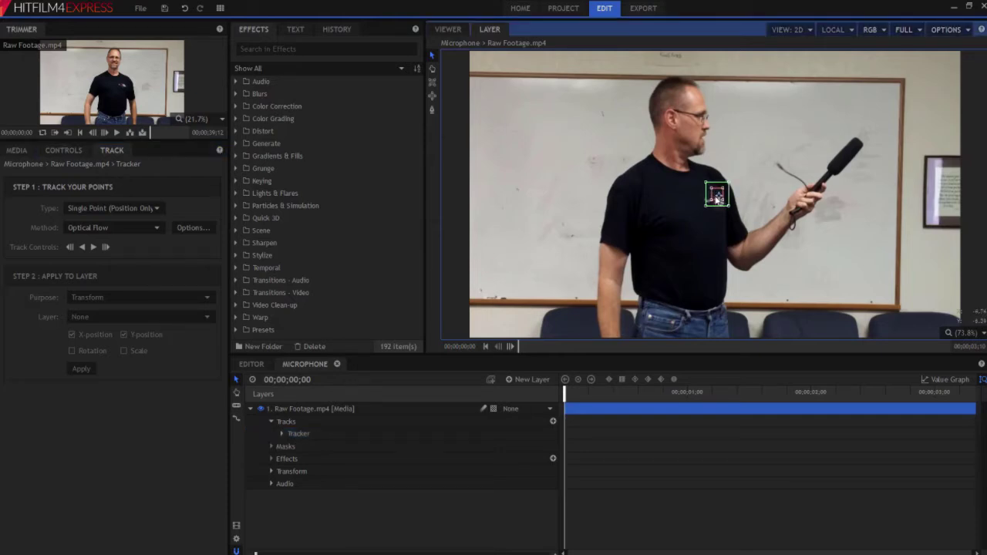
drag(716, 199, 854, 142)
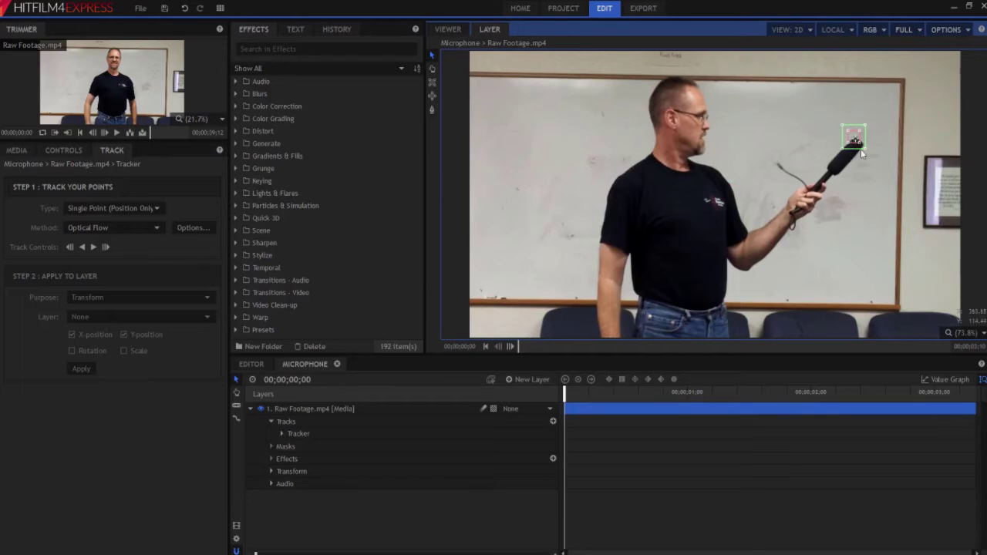
scroll(863, 150, up, 3)
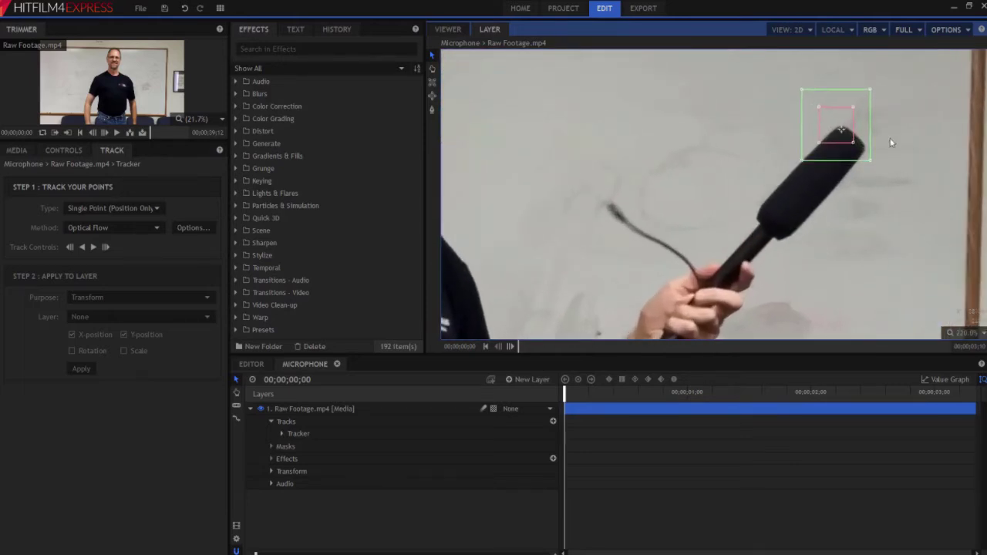
drag(892, 121, 815, 193)
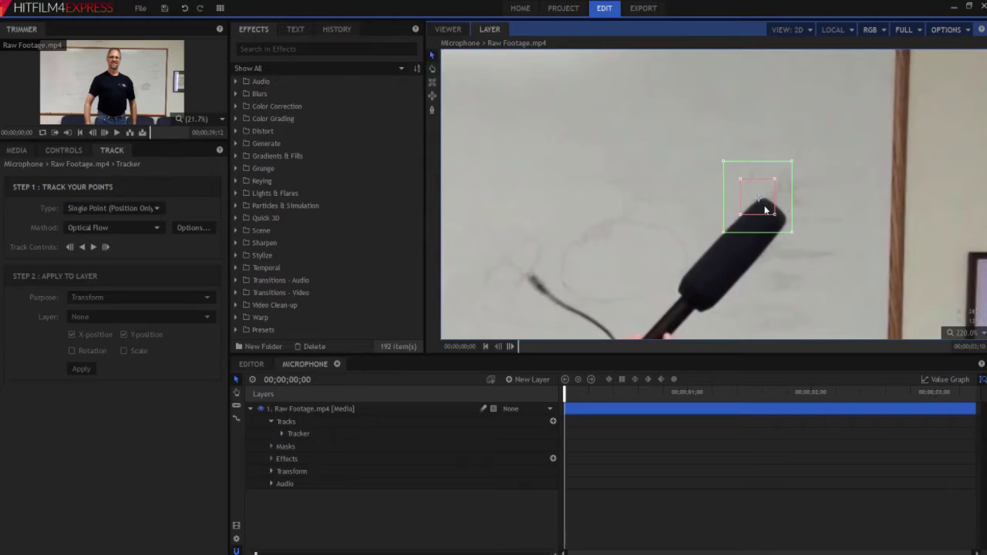
drag(766, 209, 771, 209)
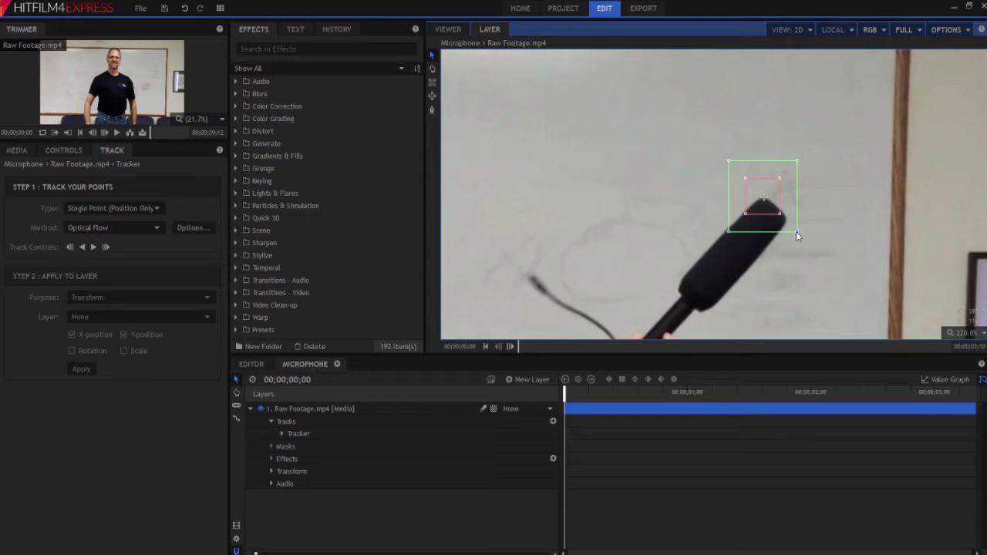
drag(797, 232, 855, 279)
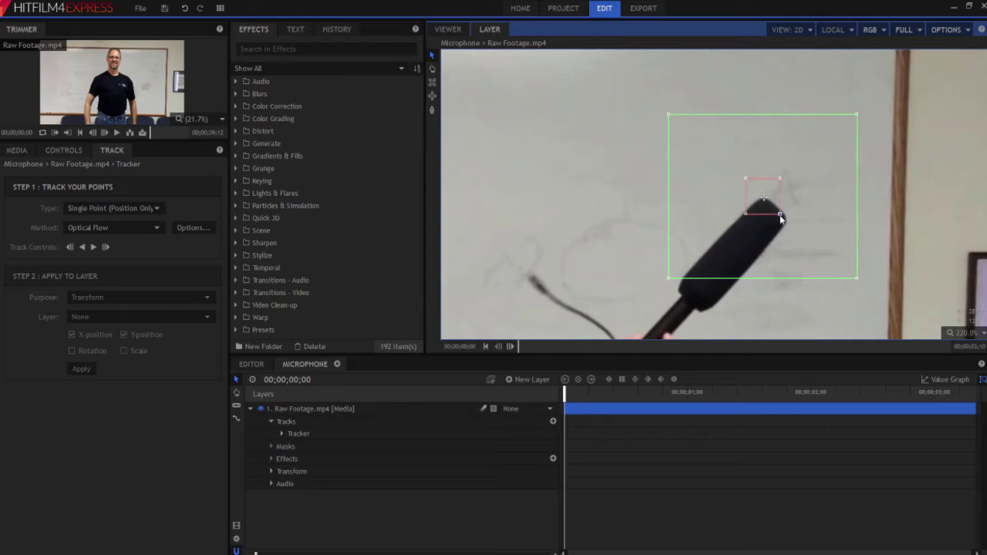
drag(780, 220, 789, 227)
- Track the microphone tip forward, then rename the Tracker to 'Microphone'
click(93, 247)
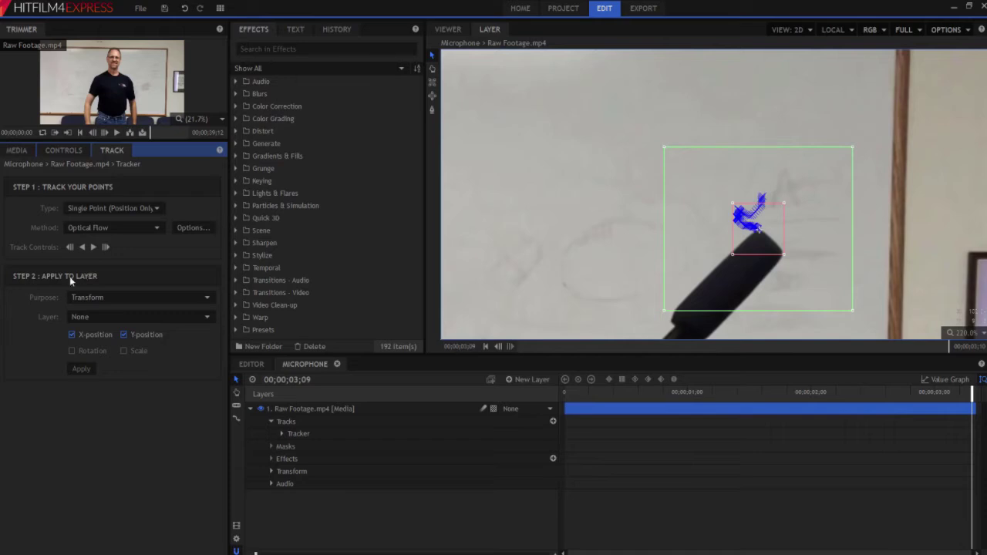
click(299, 434)
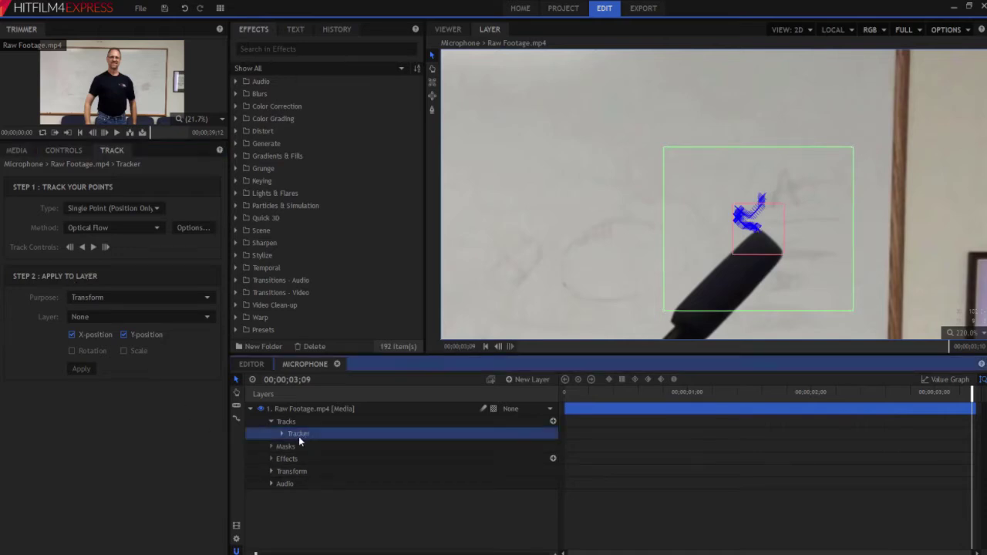
double_click(298, 434)
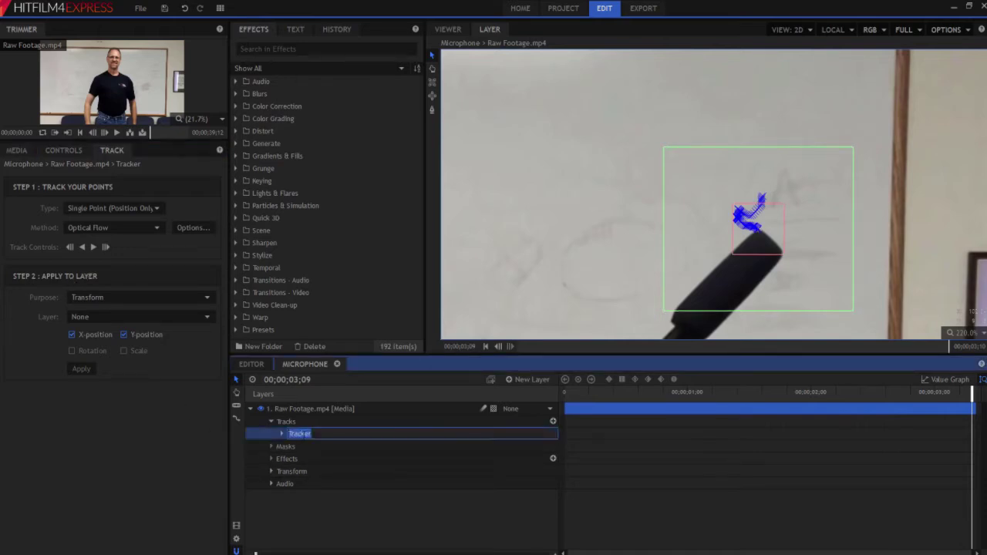
text(Microphone)
key(Return)
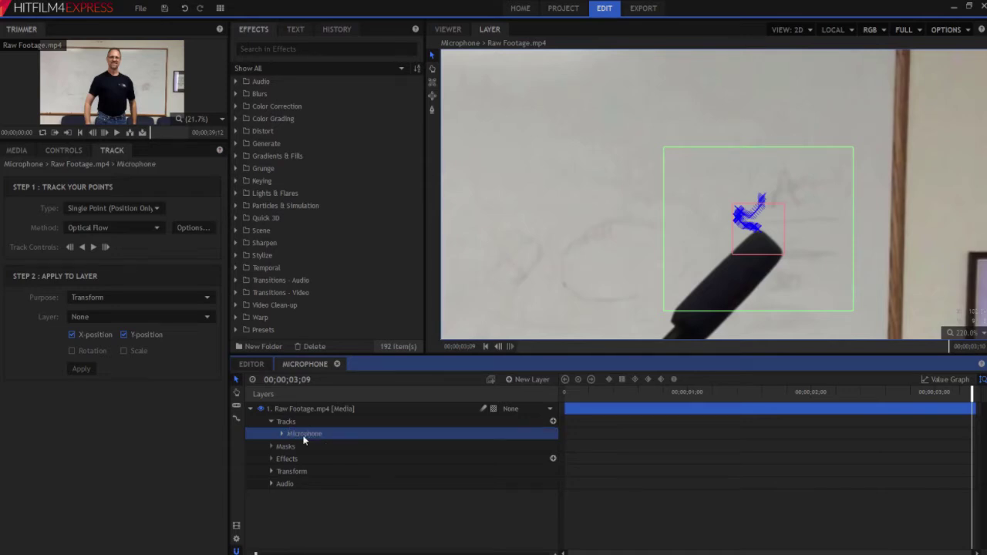
- Add a new point layer in the composite and name it 'Microphone'
click(249, 409)
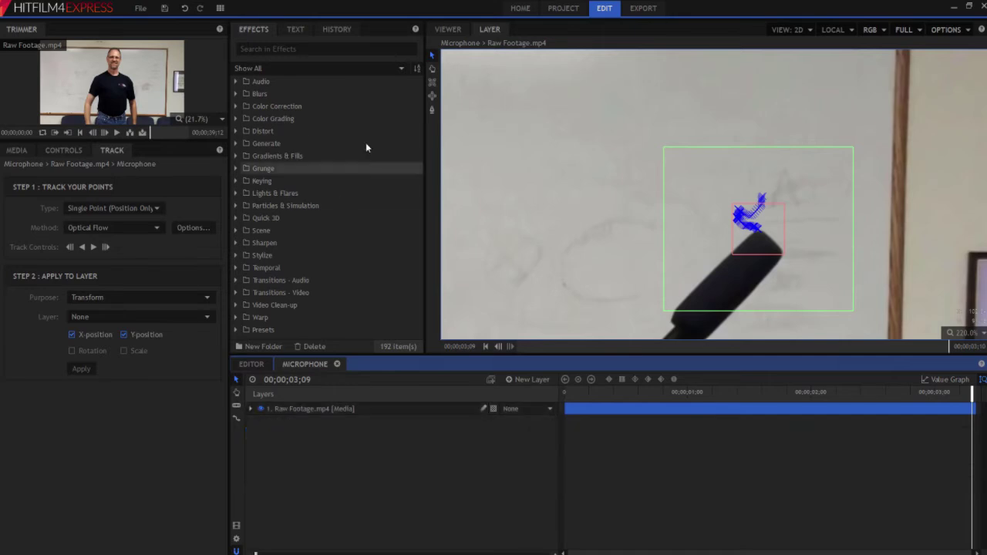
click(449, 30)
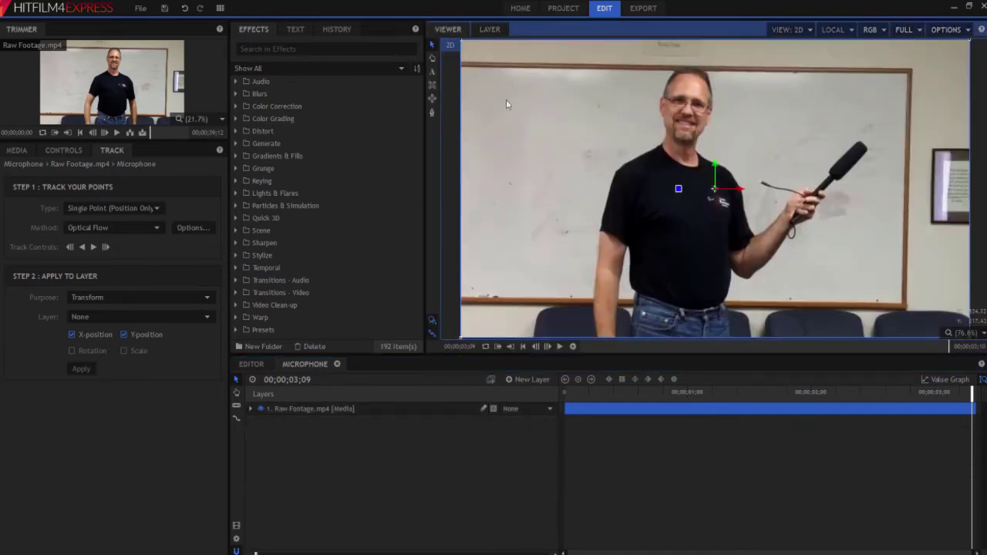
click(521, 381)
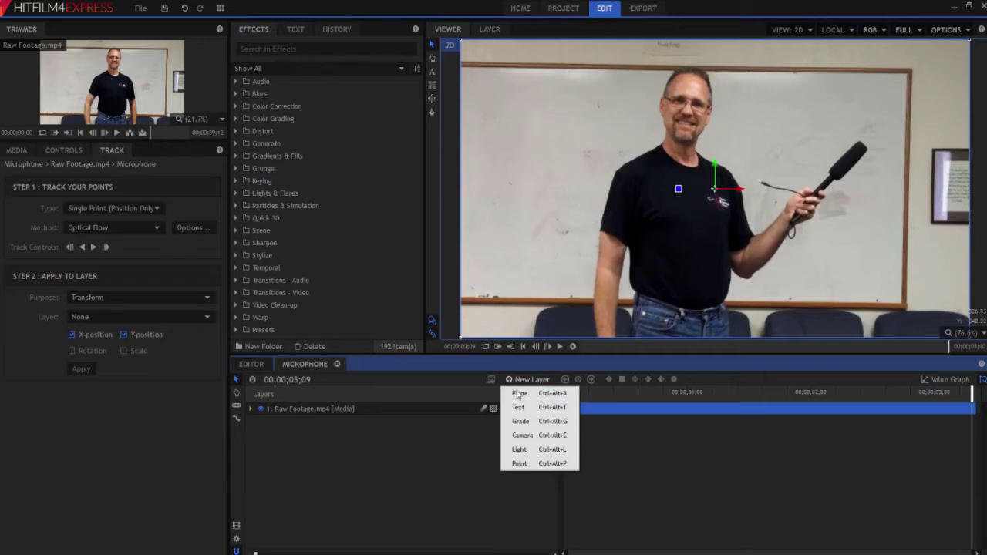
click(521, 463)
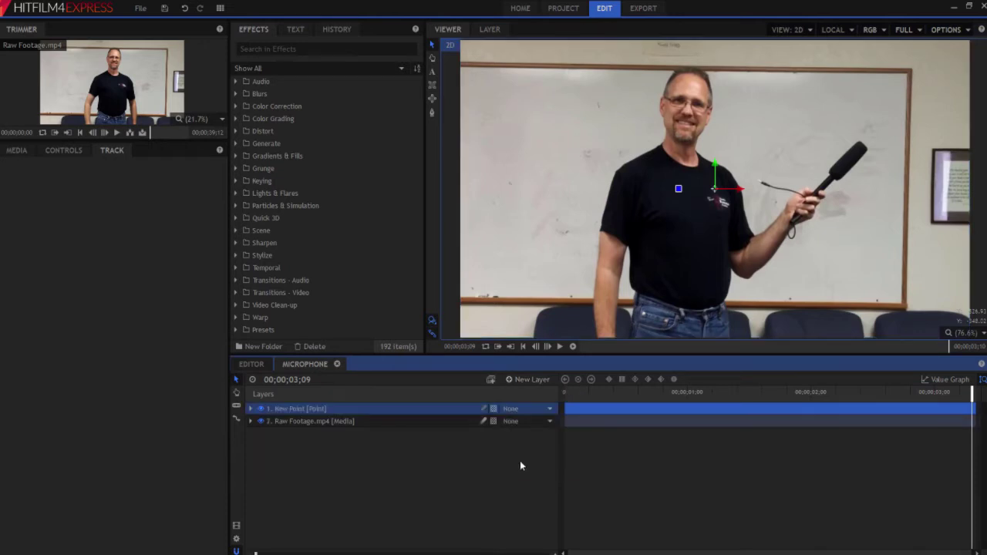
double_click(294, 410)
text(Microphone)
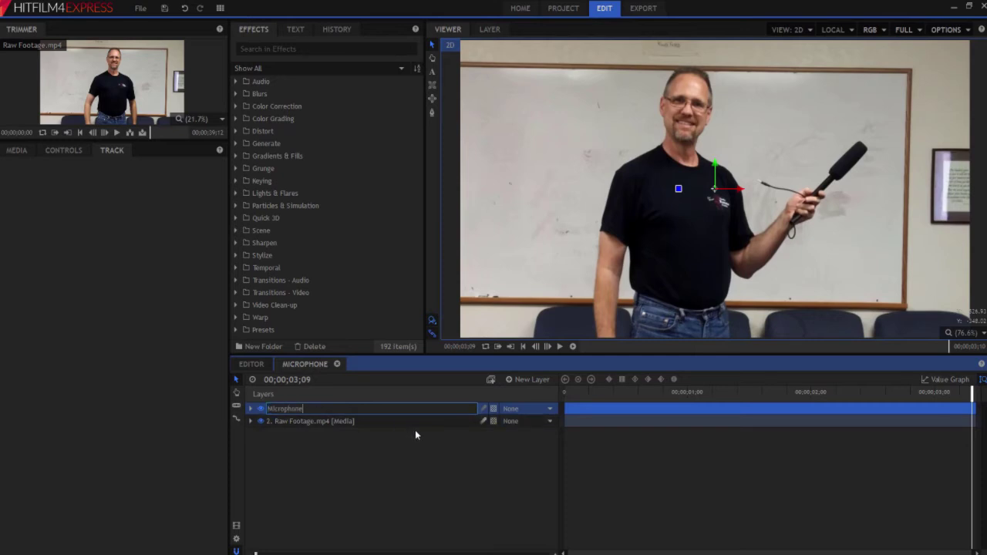
key(Return)
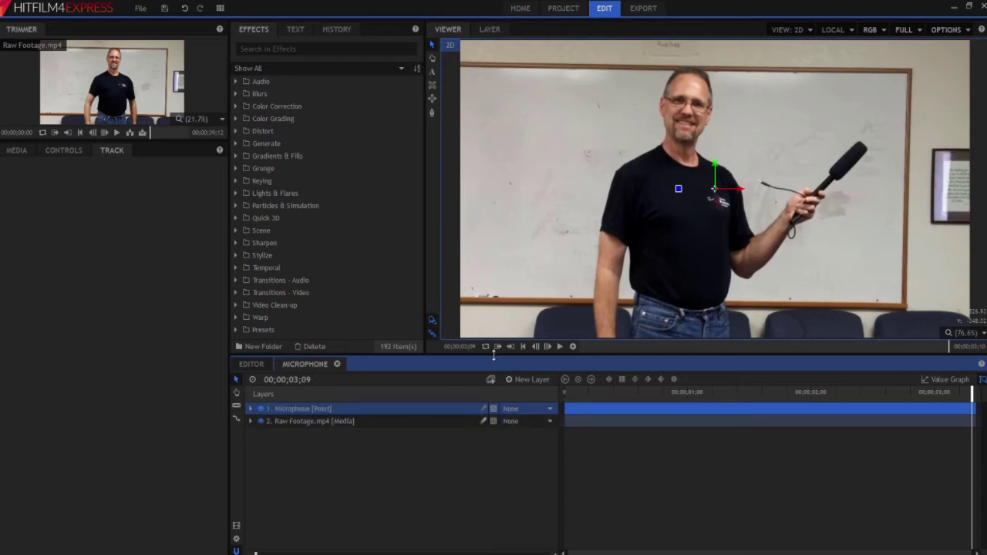
- Select the Microphone track under the Raw Footage layer's Tracks
click(305, 424)
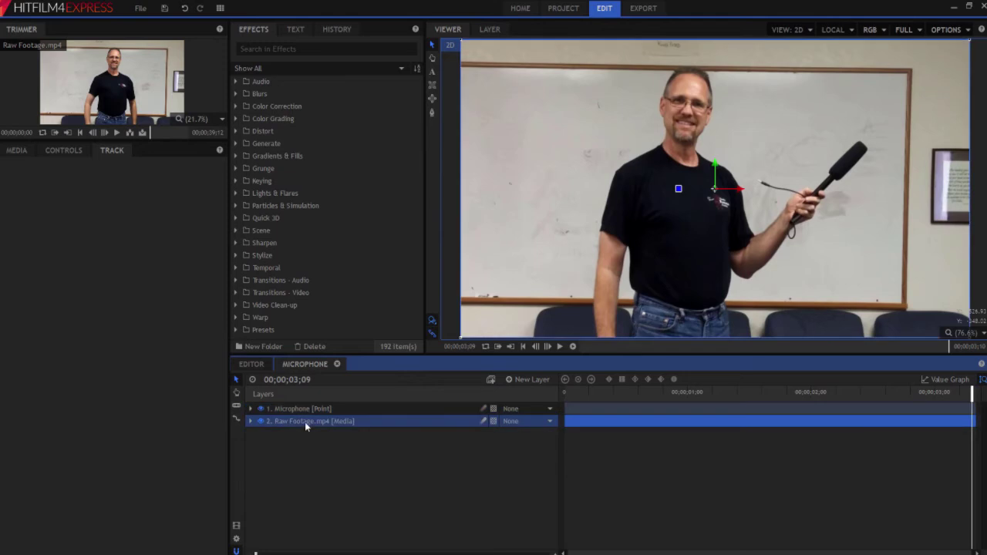
click(250, 421)
click(309, 446)
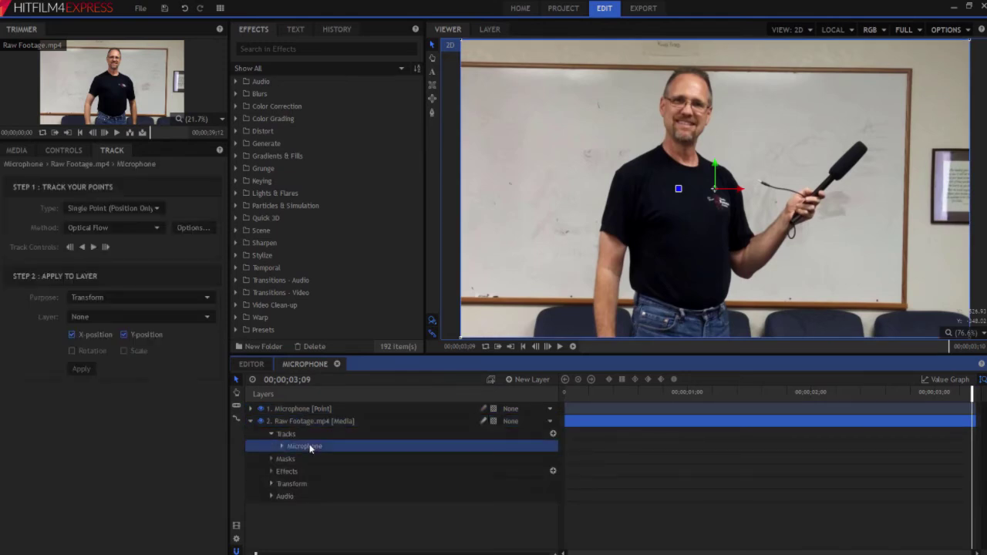
- Apply the Microphone track to layer 1. Microphone, then select that point layer
click(92, 321)
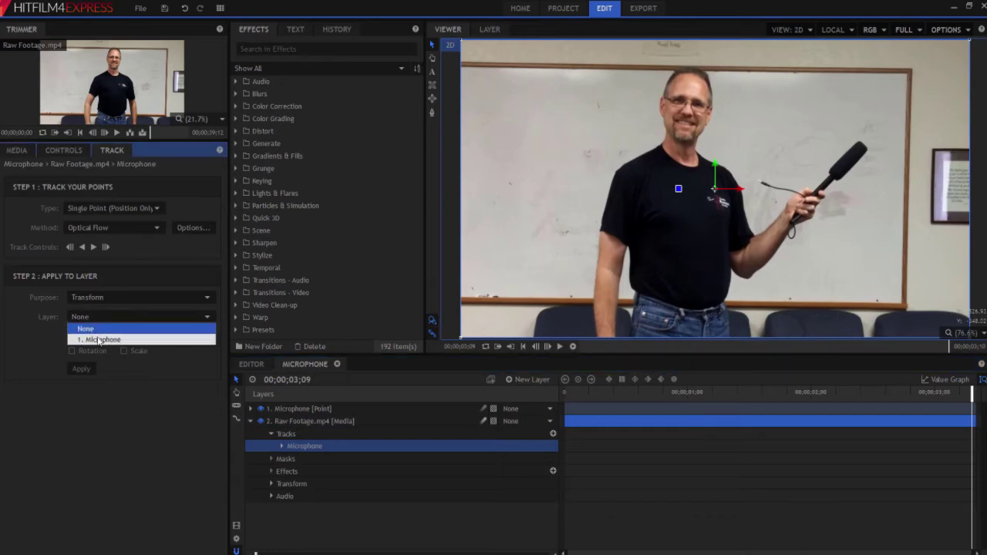
click(98, 342)
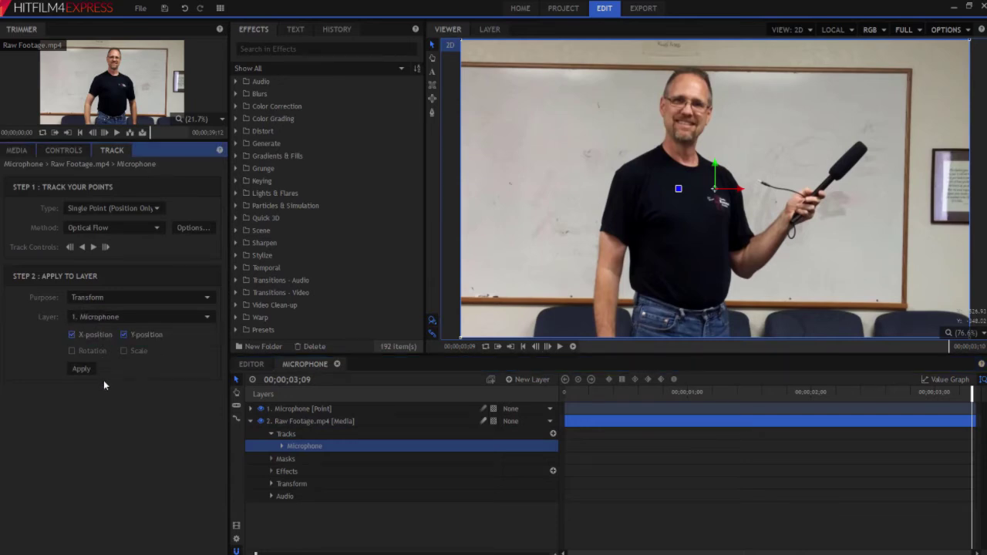
click(83, 370)
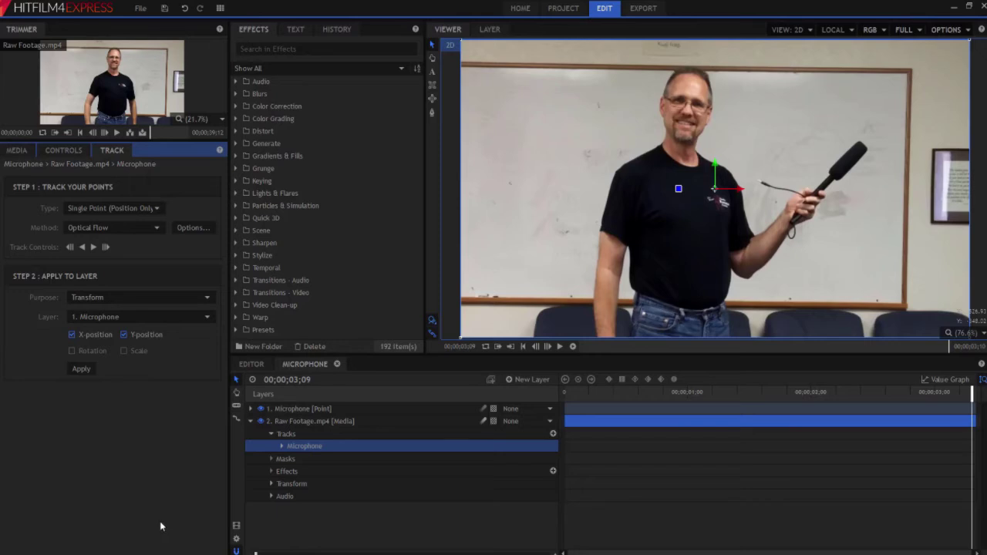
click(250, 421)
click(275, 471)
click(290, 412)
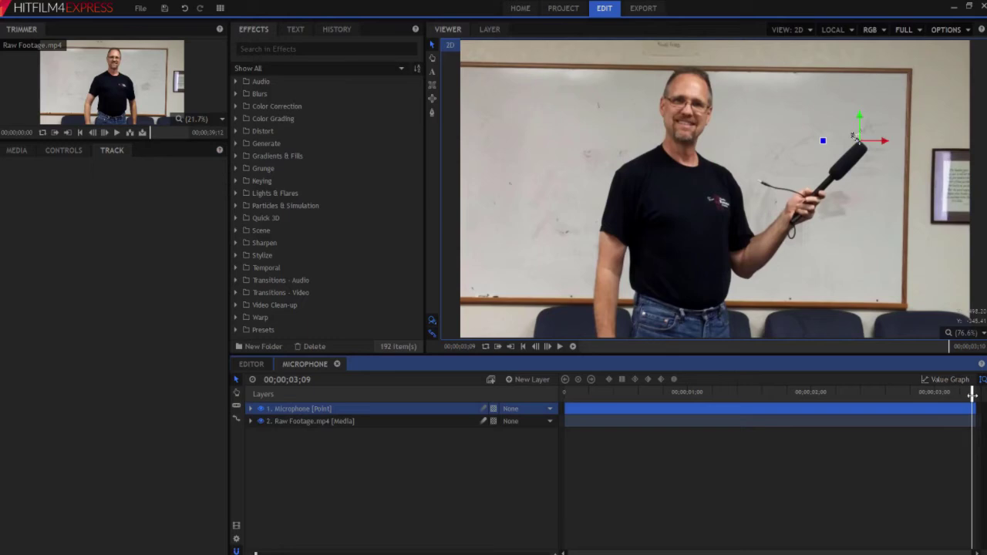
- Scrub the clip and check the Microphone layer's Transform Position keyframes
drag(969, 394, 609, 403)
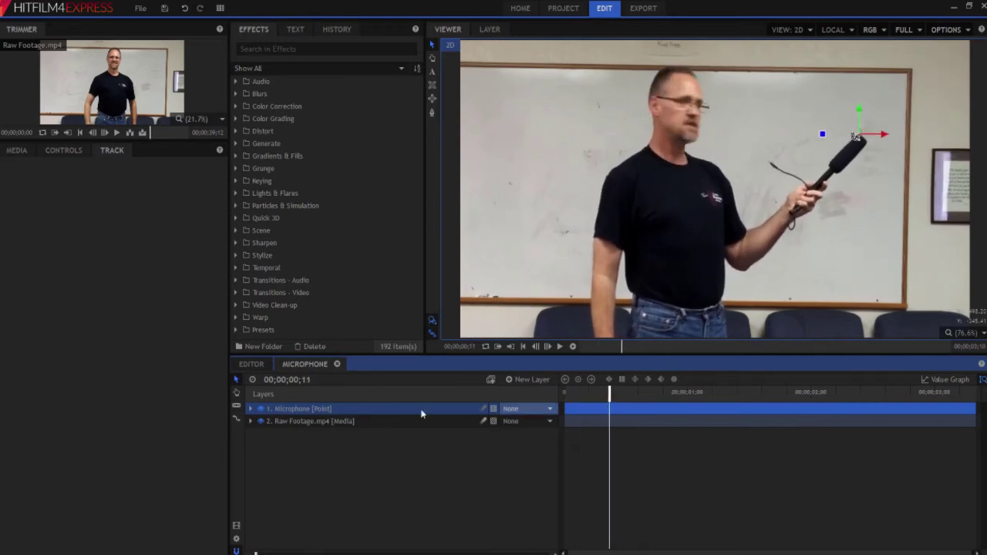
click(249, 409)
click(270, 421)
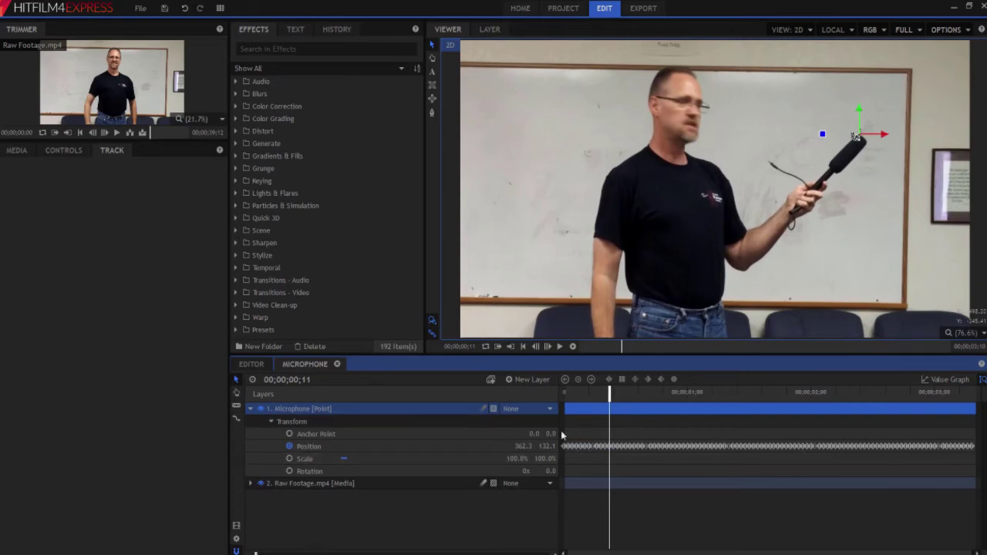
drag(609, 393, 679, 393)
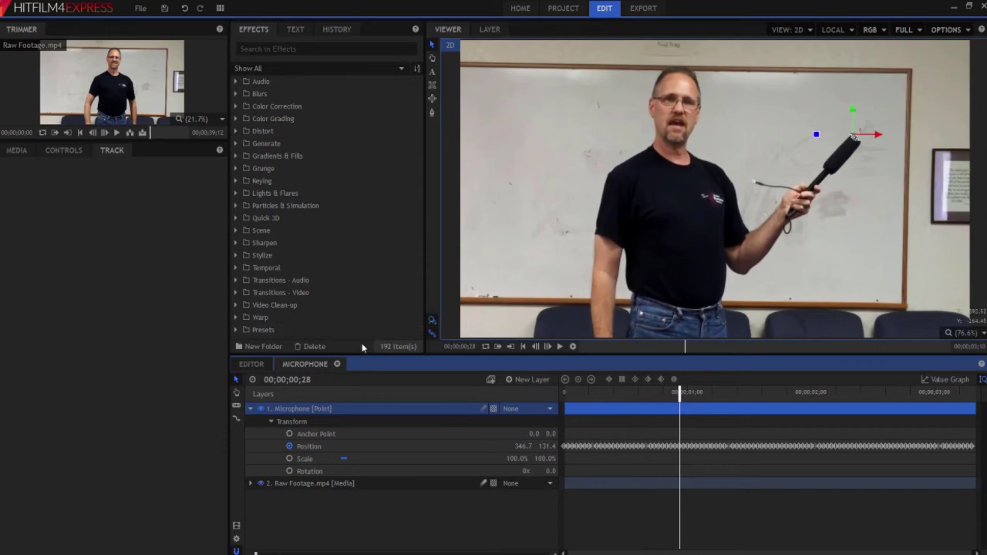
click(249, 409)
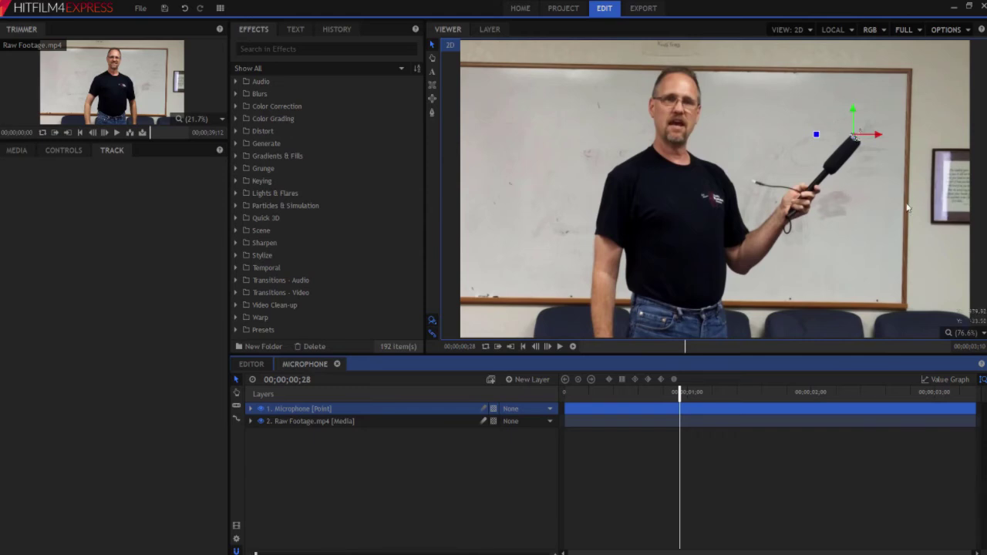
- Draw a text box above the microphone and type 'Microphone'
click(395, 490)
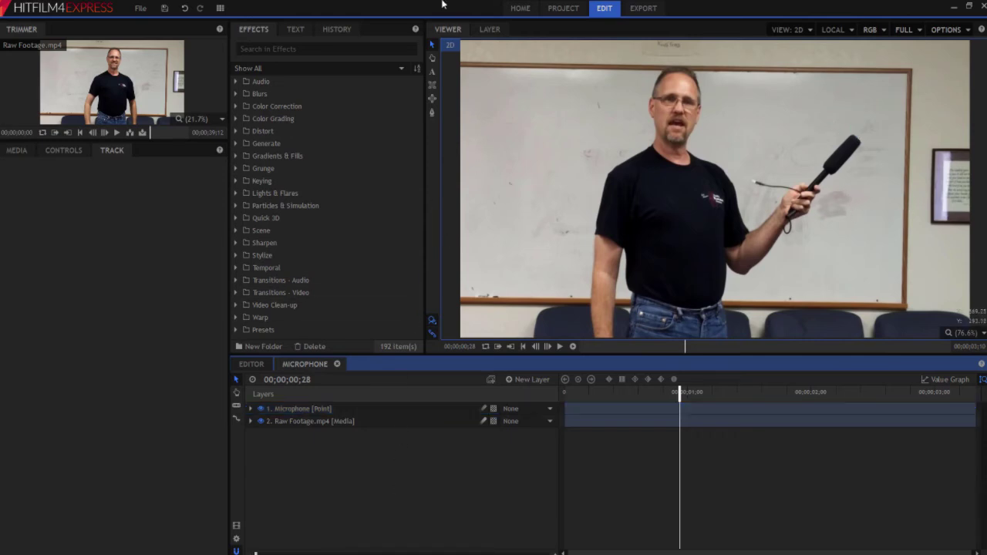
click(433, 73)
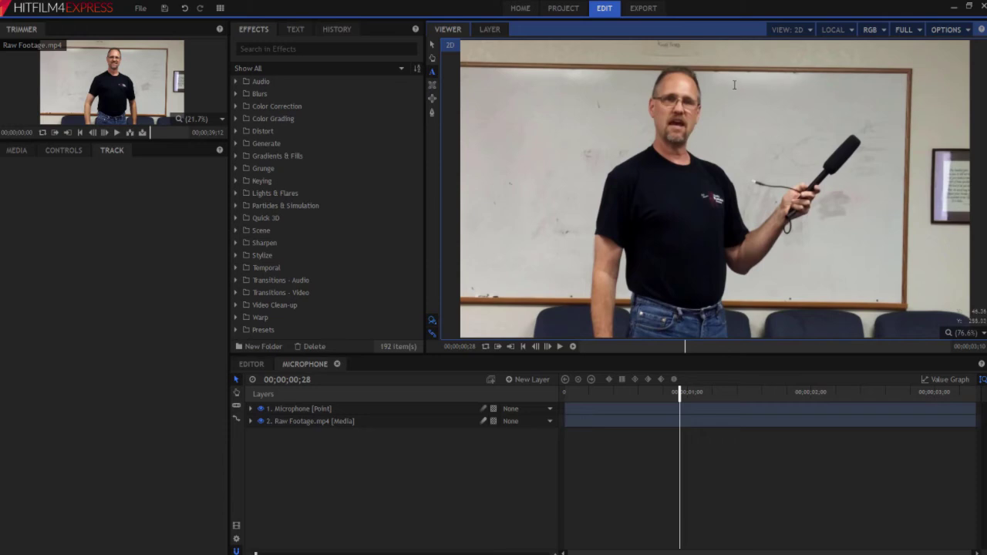
drag(734, 83, 847, 121)
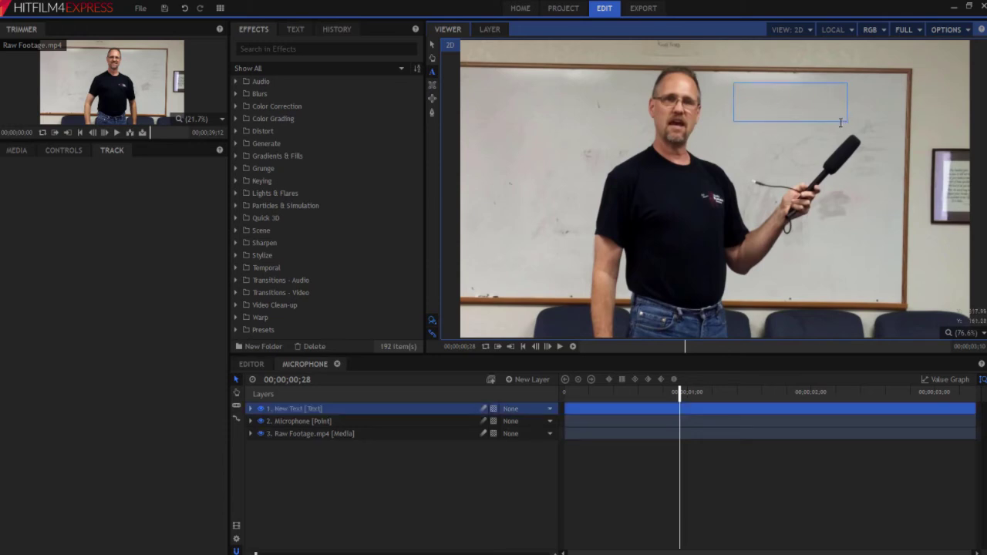
text(Microphone)
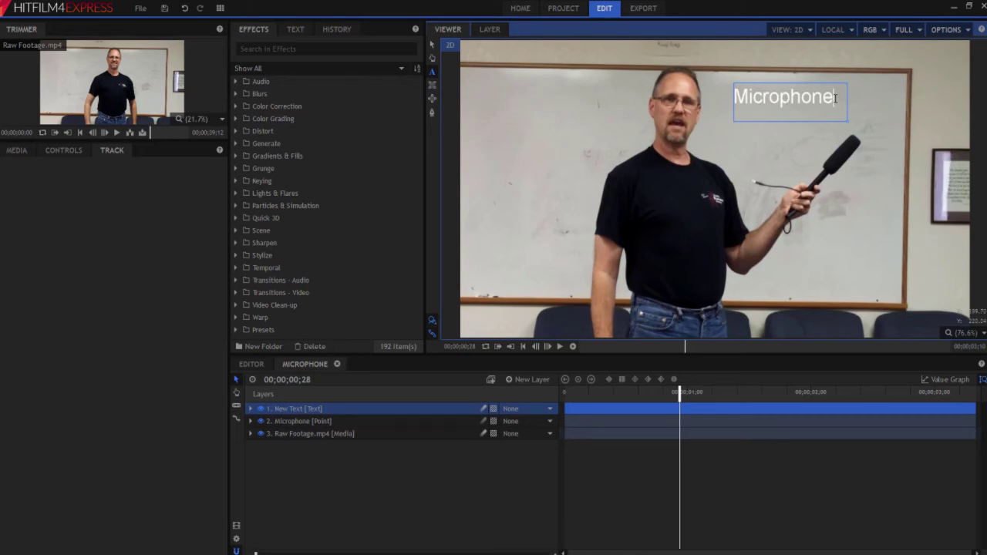
drag(834, 98, 727, 102)
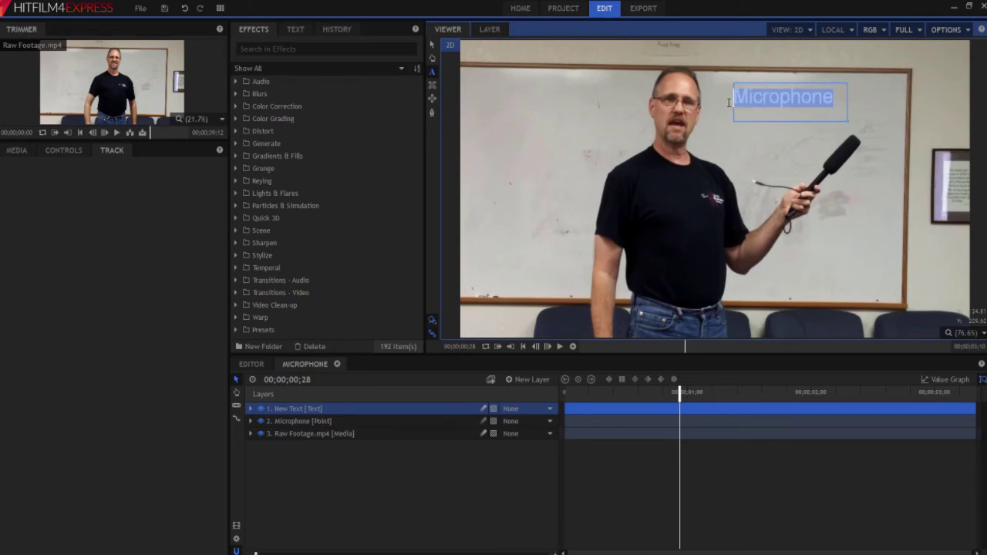
- Centre-align the Microphone text and go back to the Selection tool
click(296, 31)
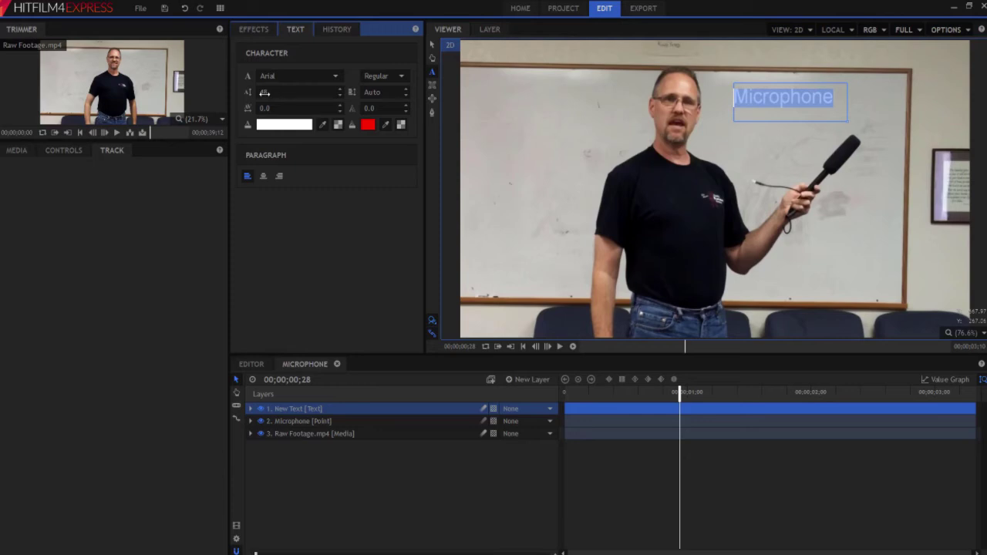
click(262, 177)
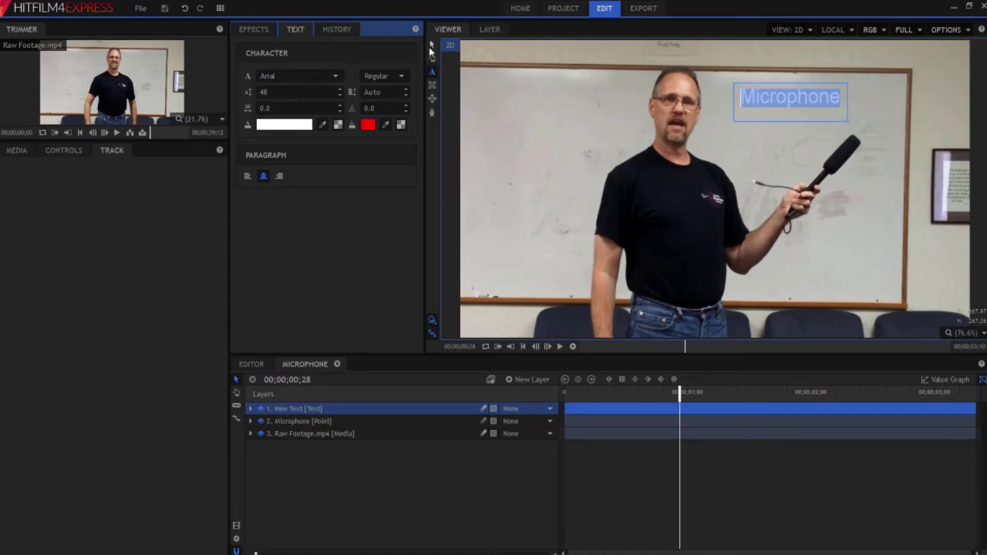
click(260, 34)
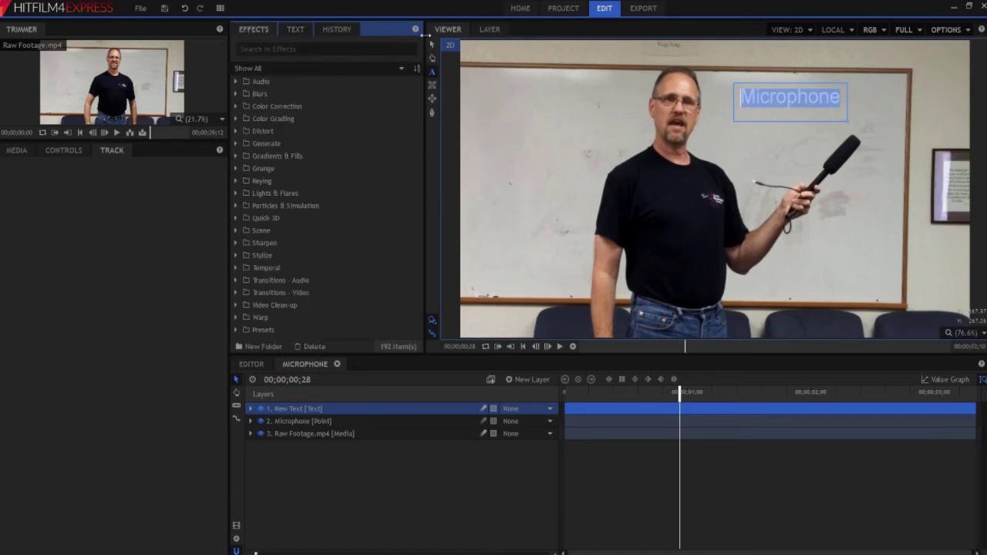
click(434, 46)
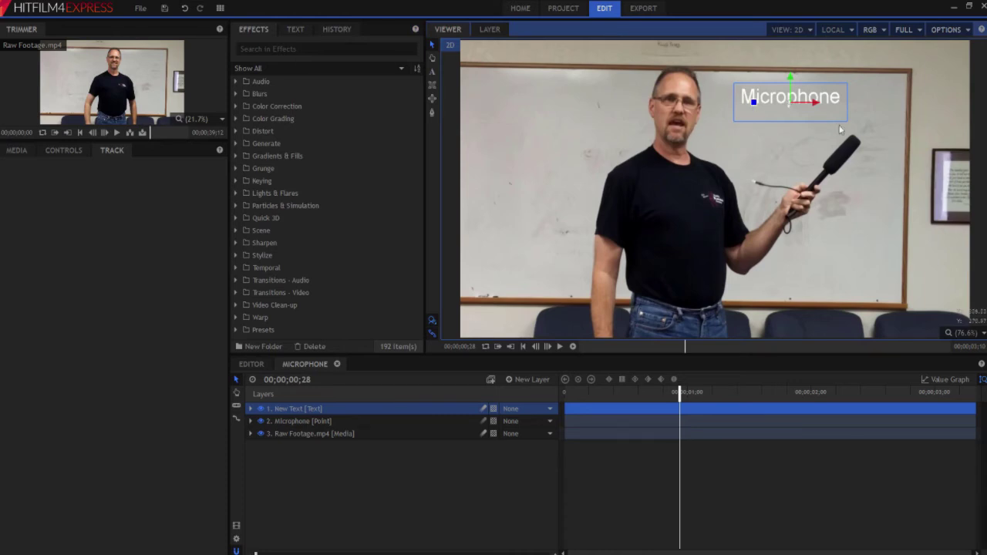
- Add a blue plane layer named 'Microphone BG' directly beneath the New Text layer
click(527, 381)
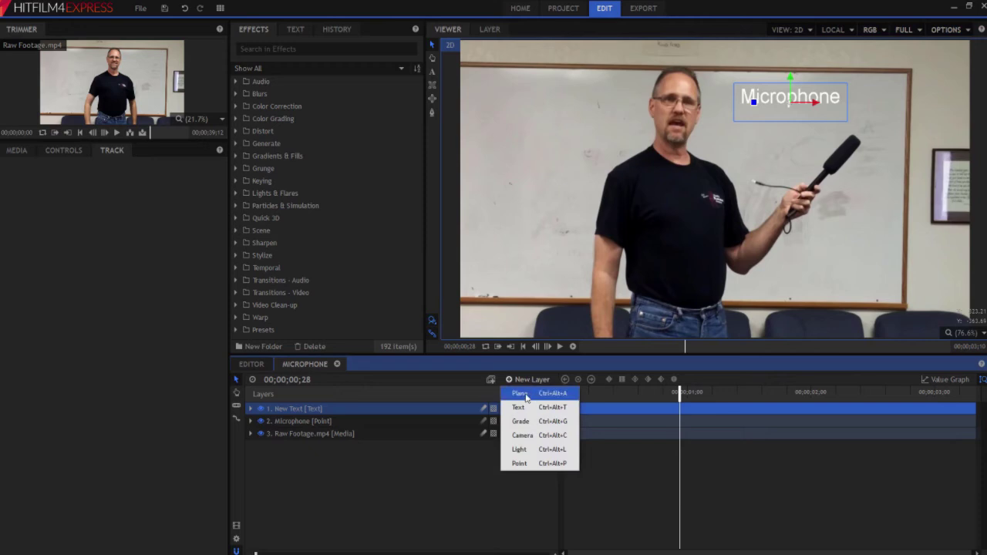
click(525, 393)
text(Microphone)
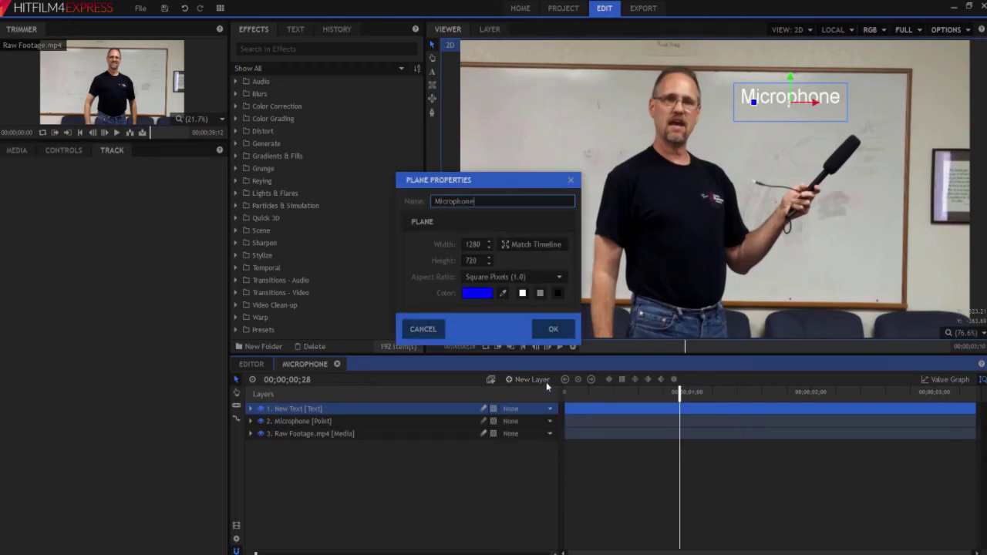
text( BG)
key(Return)
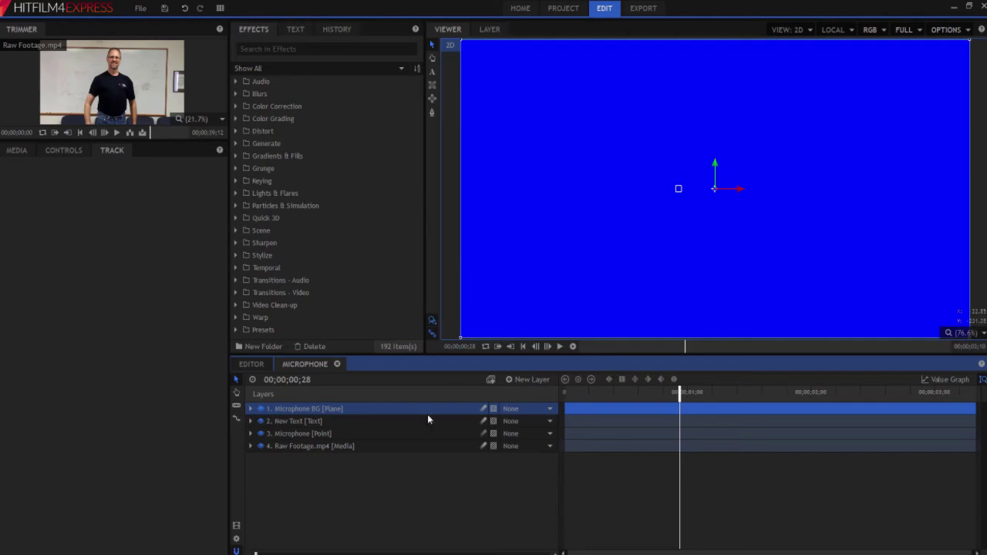
drag(288, 410, 289, 430)
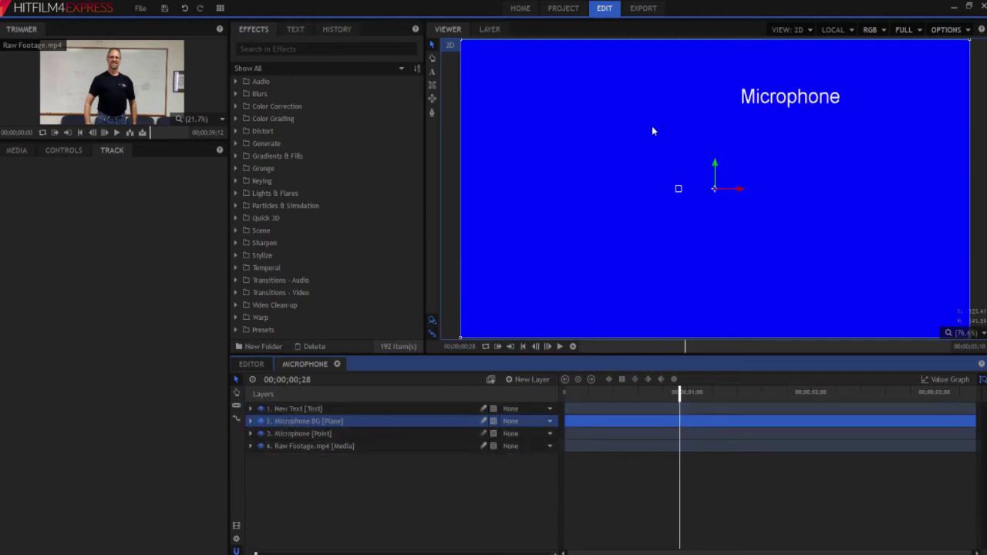
- Mask the plane to a rectangle around Microphone with about 42px corner roundness
click(431, 86)
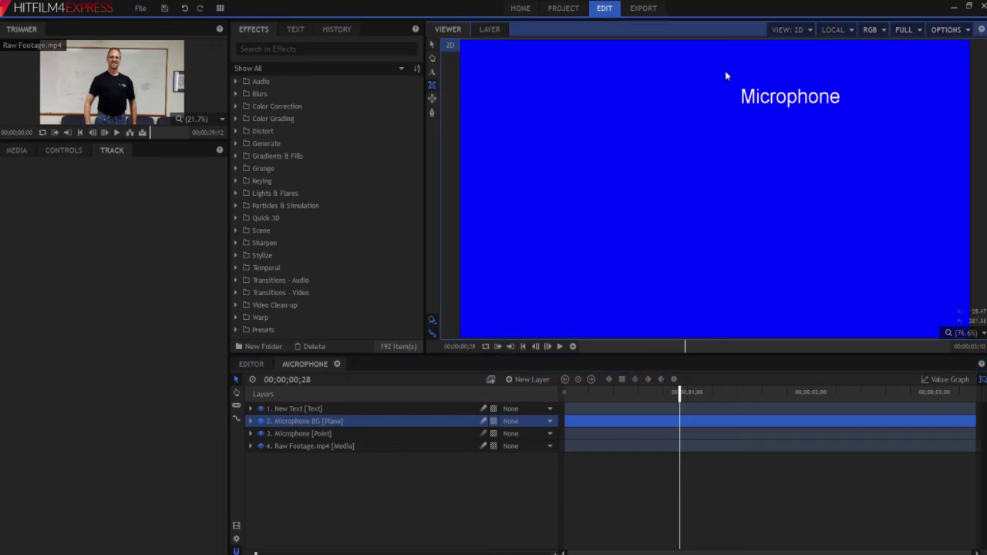
mouse_move(725, 70)
mouse_down()
mouse_move(763, 98)
mouse_move(853, 123)
mouse_up()
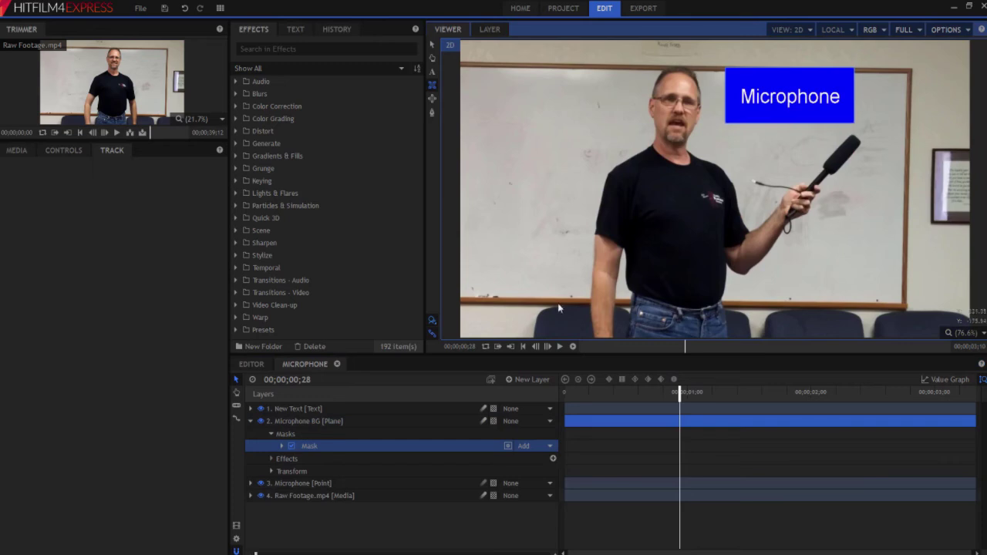
click(282, 446)
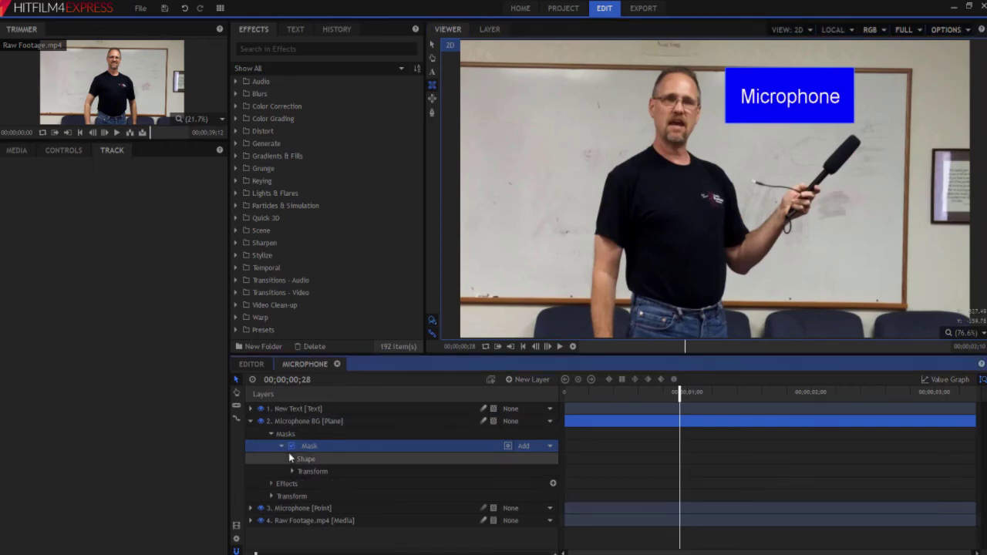
click(291, 458)
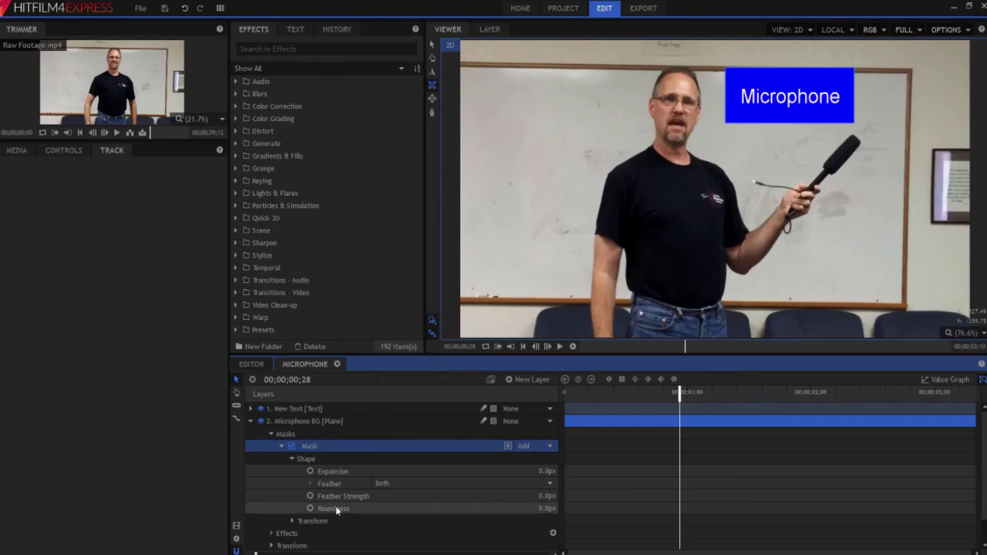
drag(545, 508, 580, 508)
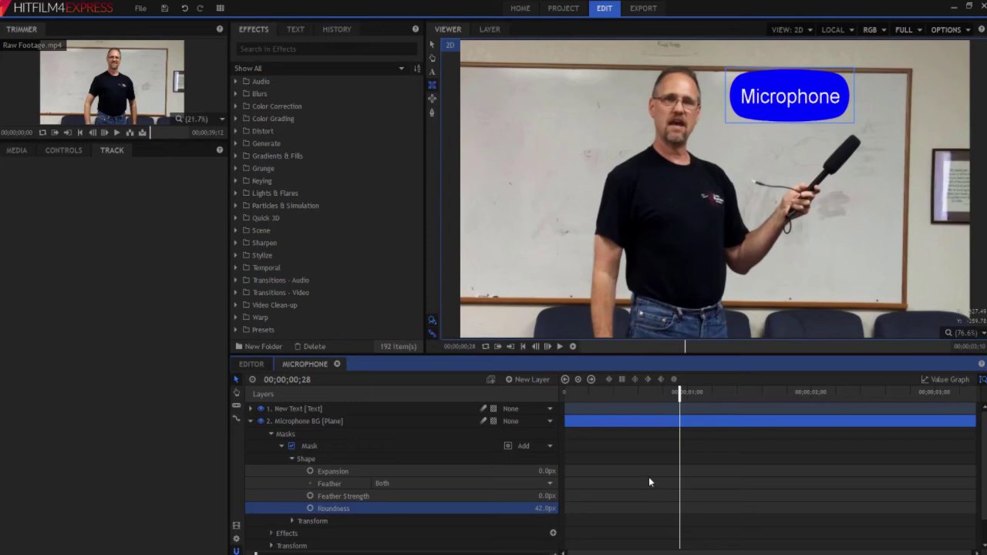
click(292, 458)
click(307, 447)
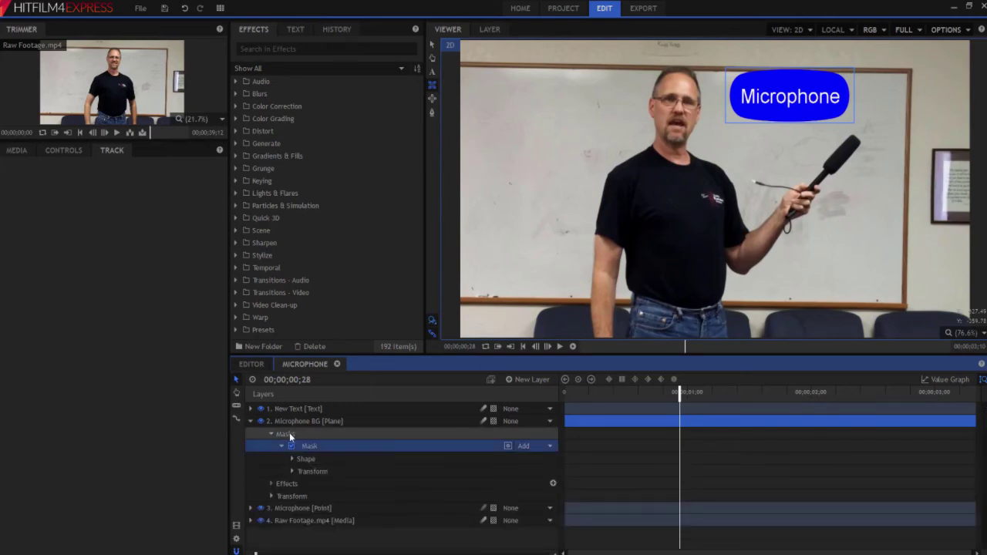
click(289, 432)
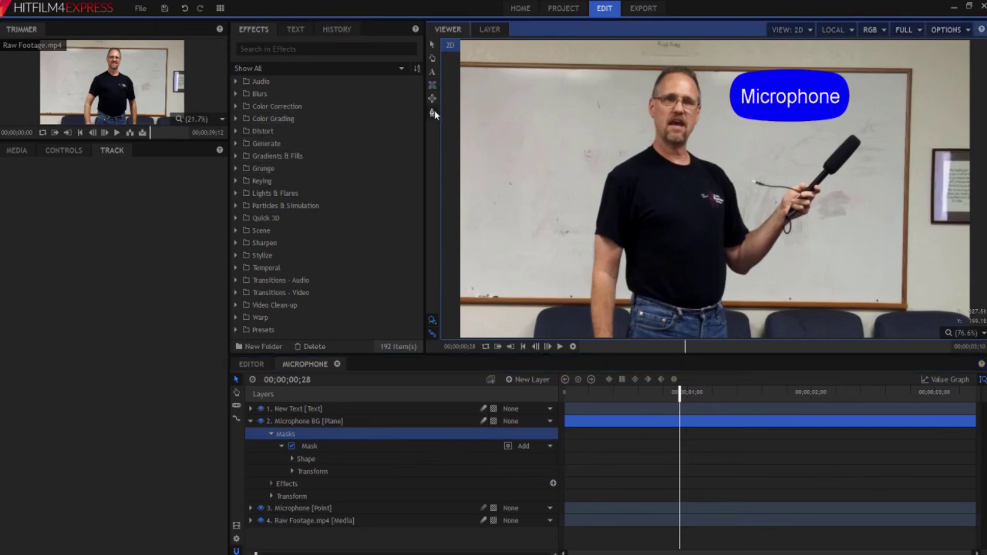
- Draw a second mask forming the bubble's tail pointing toward the microphone
click(811, 117)
drag(811, 117, 840, 136)
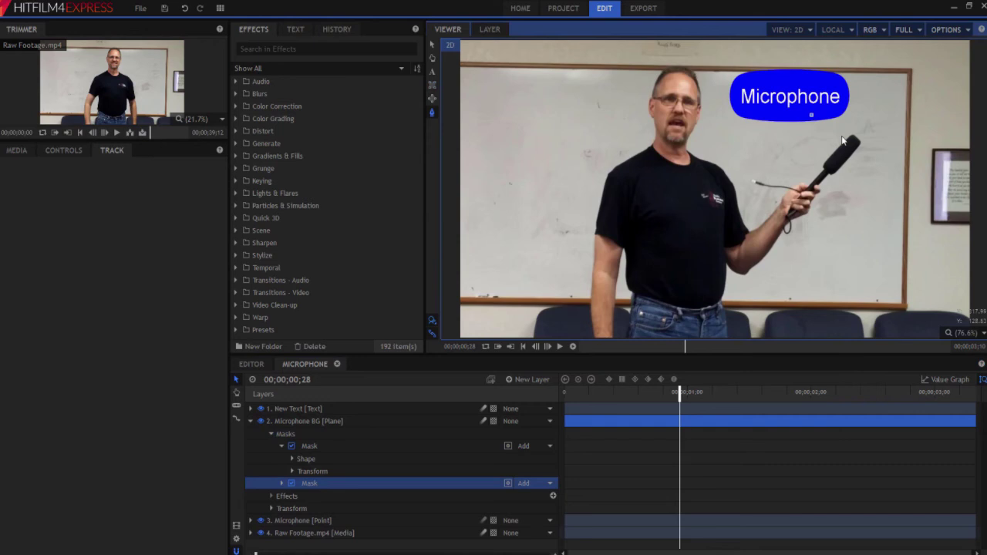
click(826, 113)
click(249, 421)
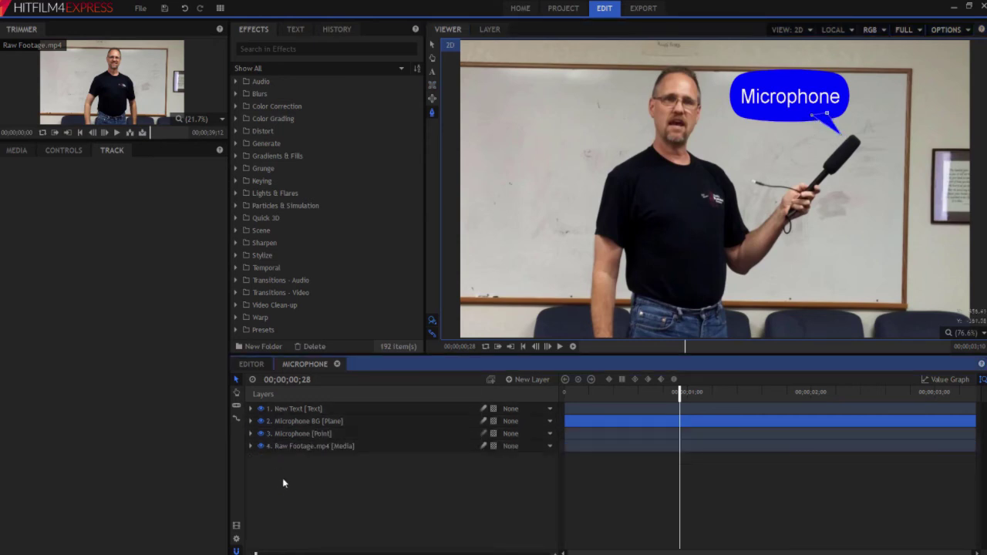
click(291, 490)
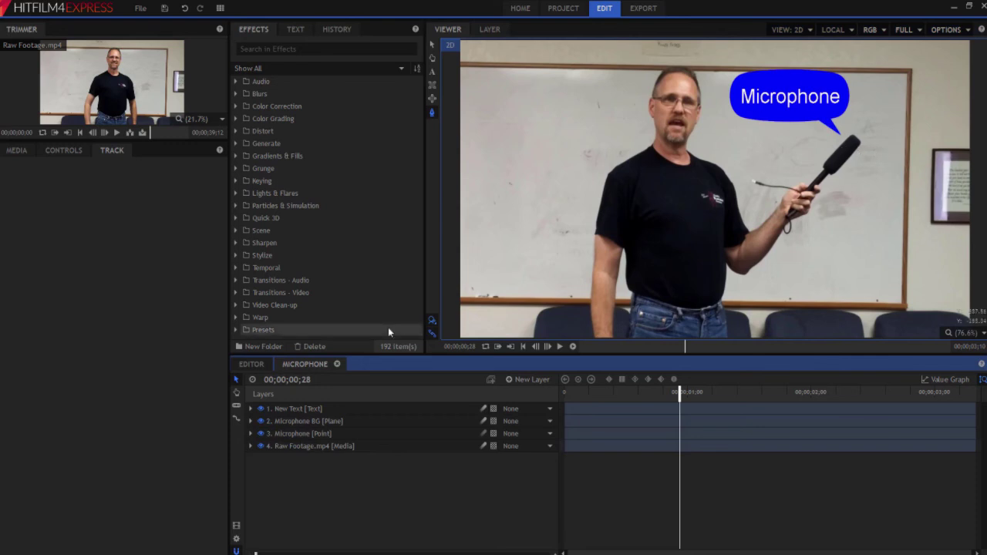
- Rename the New Text layer to 'Microphone'
click(291, 410)
double_click(291, 410)
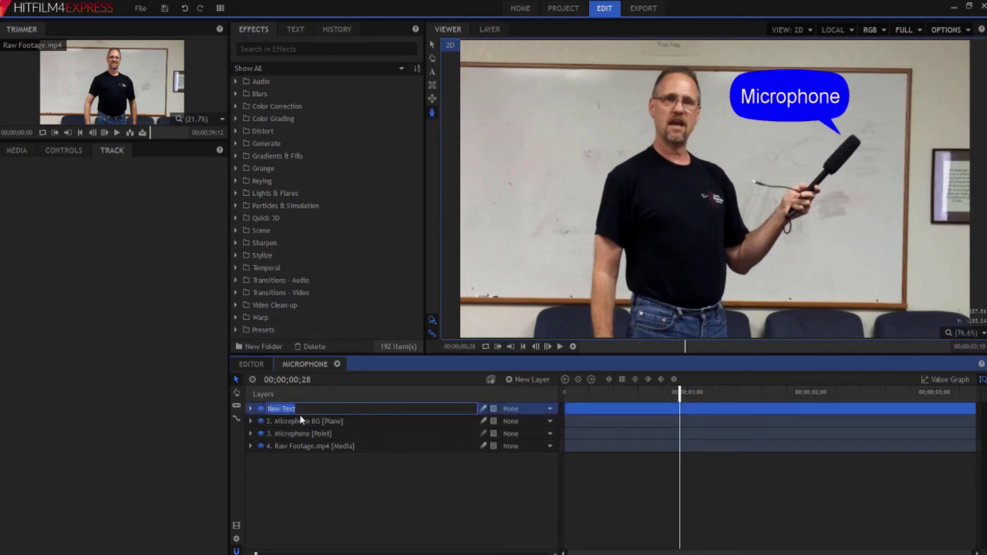
text(Microphone)
key(Return)
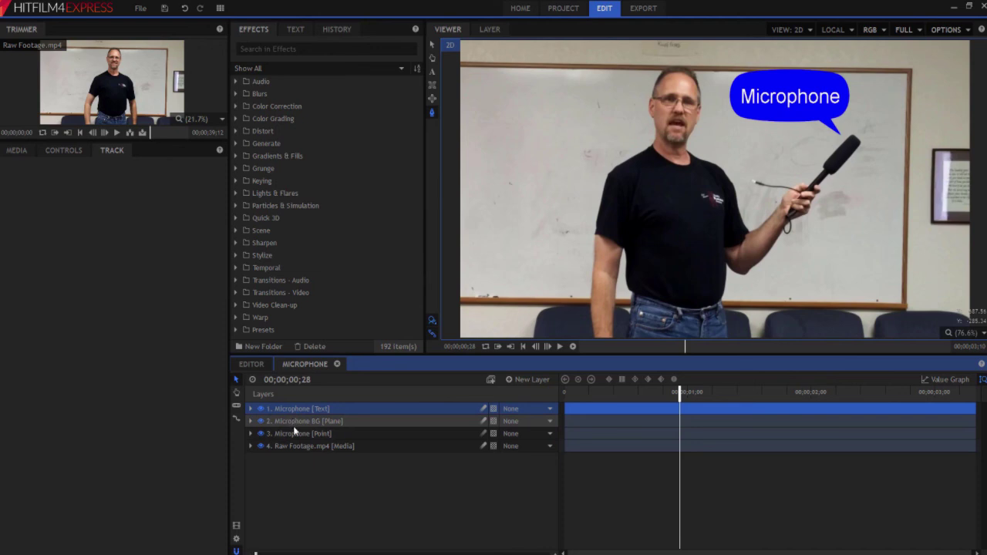
- Parent both the Microphone text and Microphone BG layers to the '3. Microphone' tracked point
ctrl+click(293, 423)
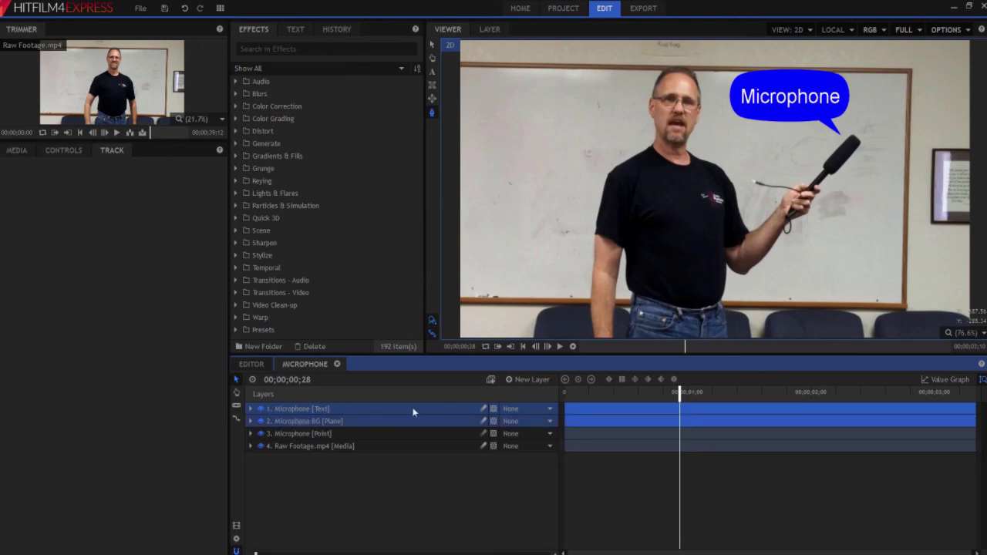
click(550, 410)
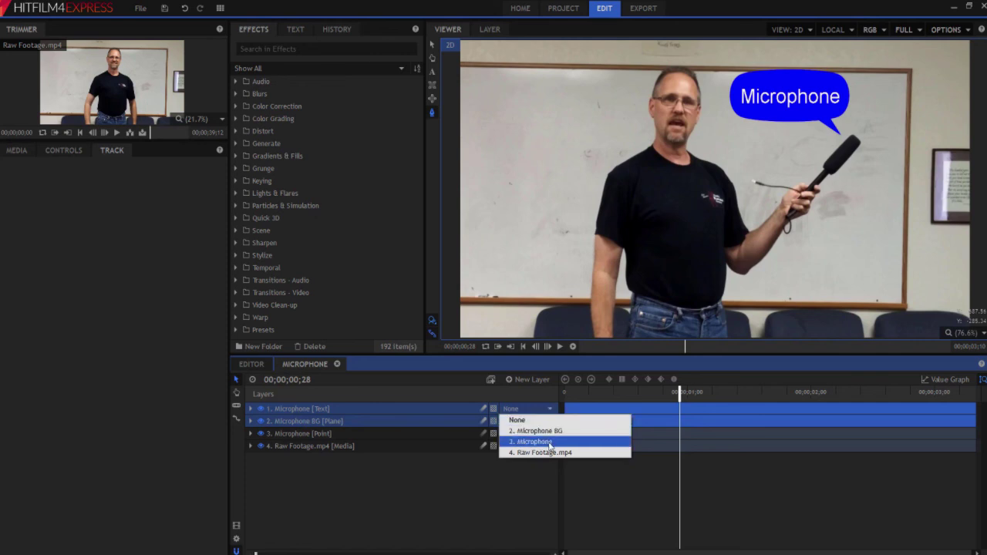
click(549, 444)
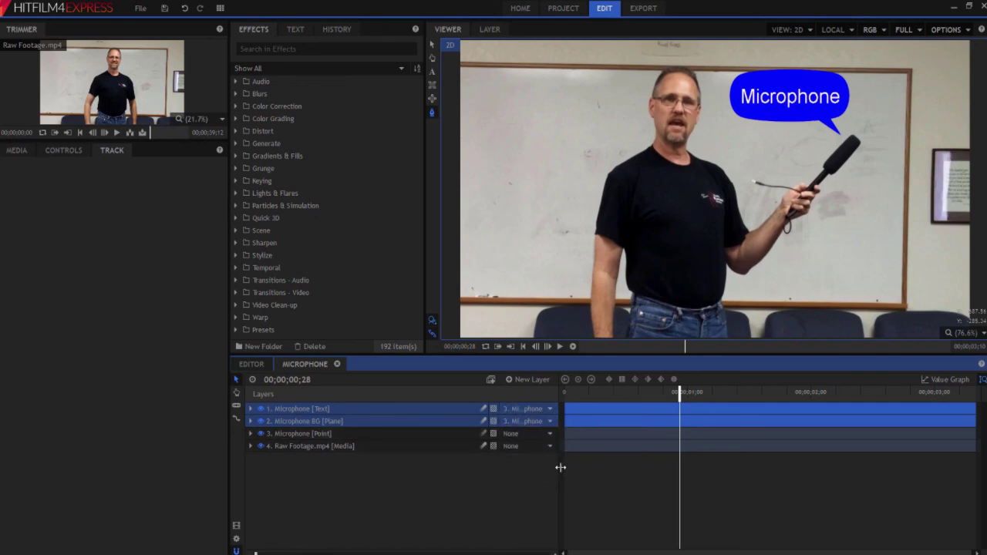
click(359, 489)
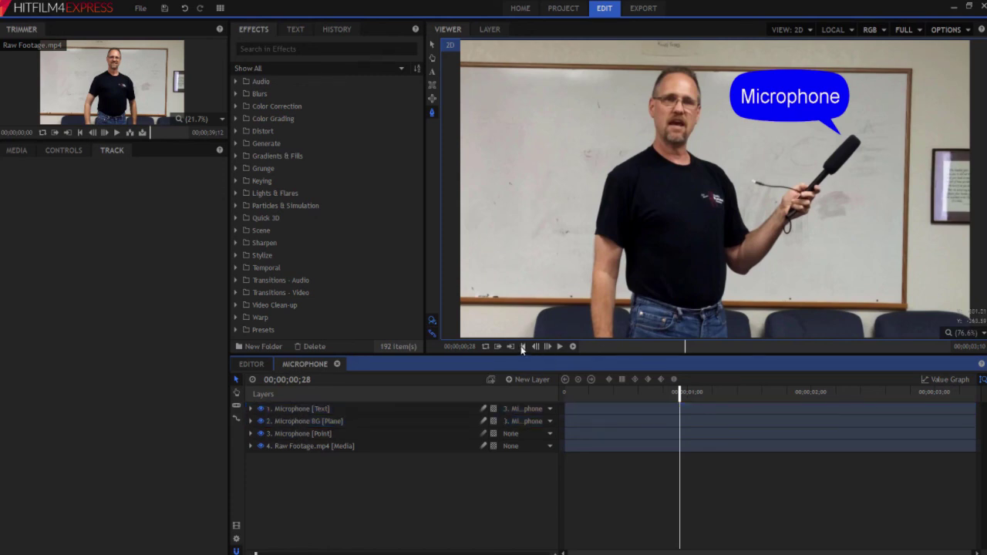
- Play the composite from the start to check the bubble follows the microphone
click(522, 346)
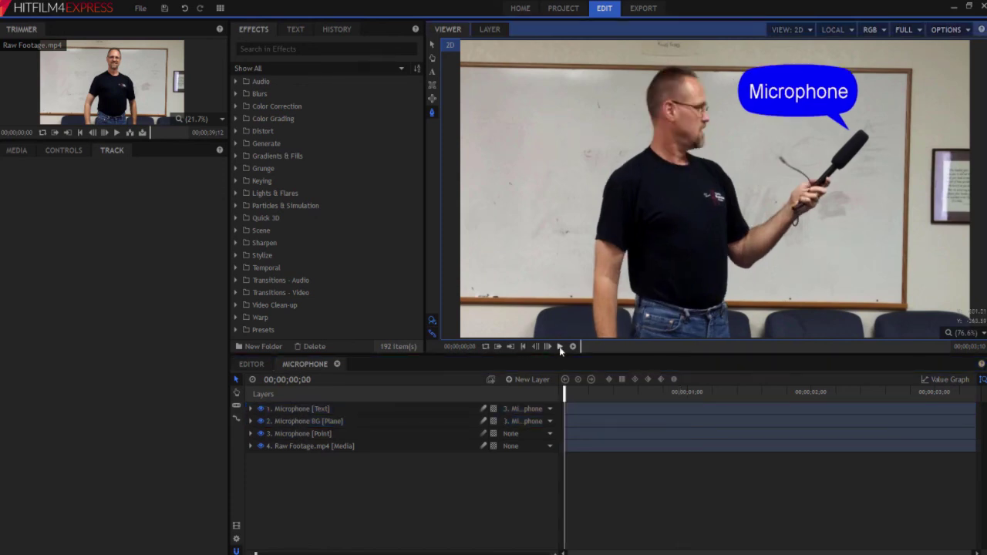
click(560, 347)
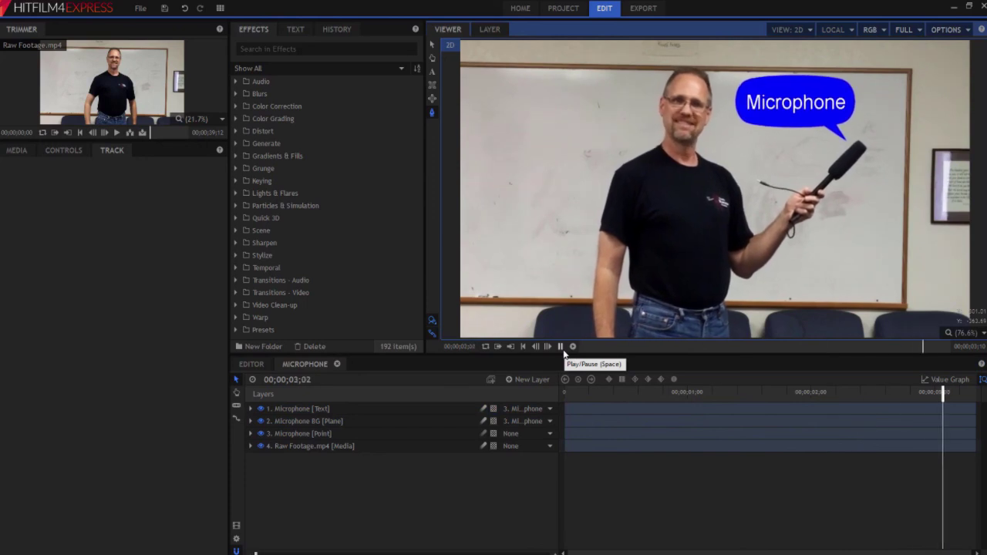
click(251, 364)
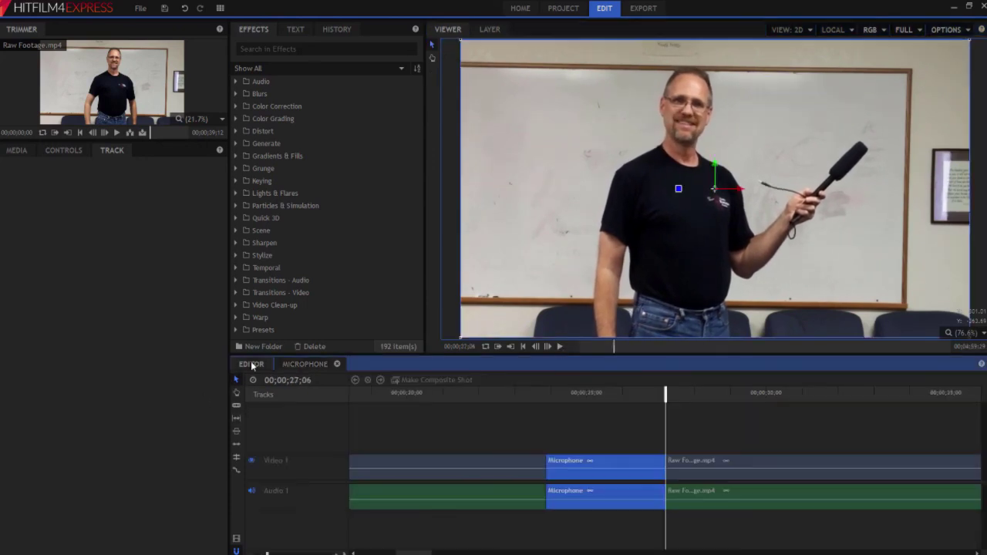
- Play the edit timeline from 21;05 through the Microphone composite shot to 28;07
click(450, 395)
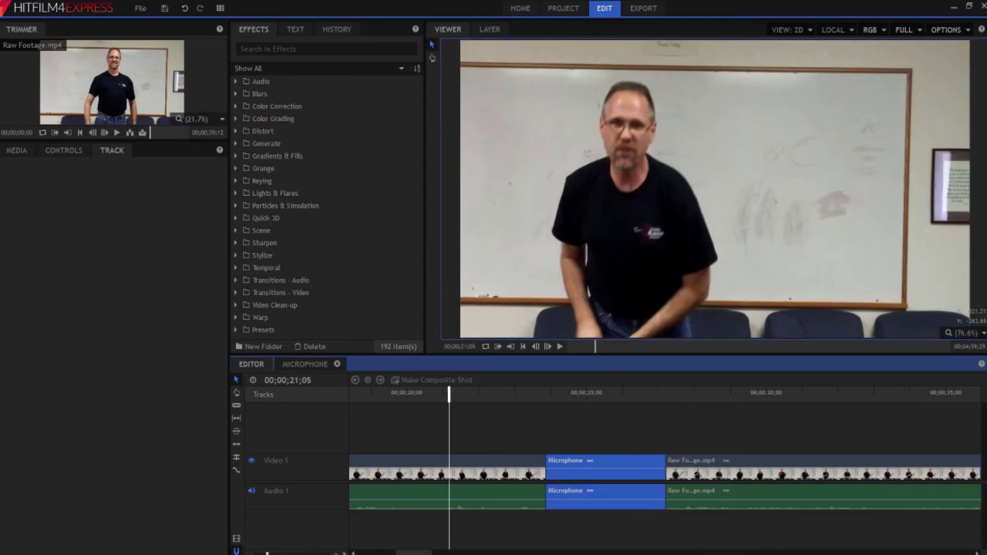
key(minus)
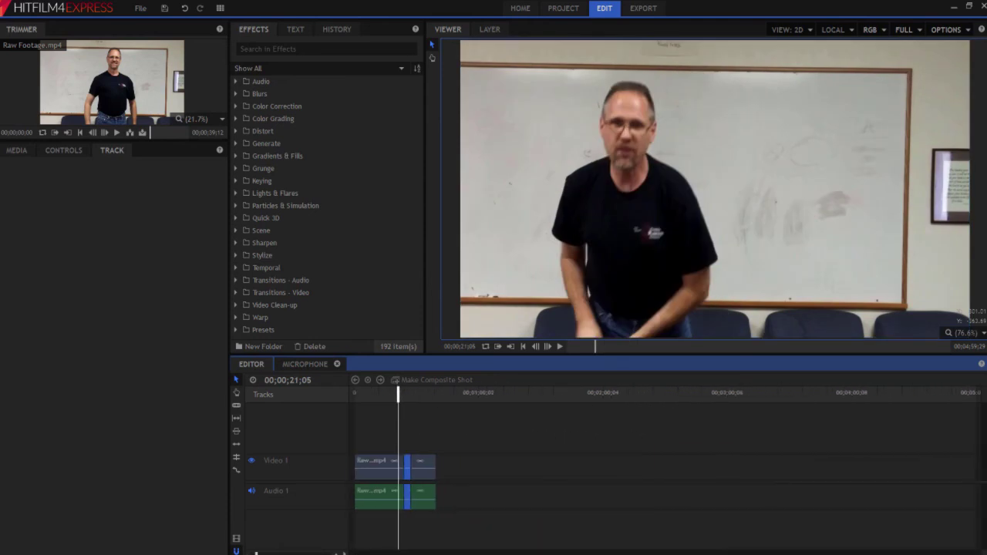
key(equal)
key(equal)
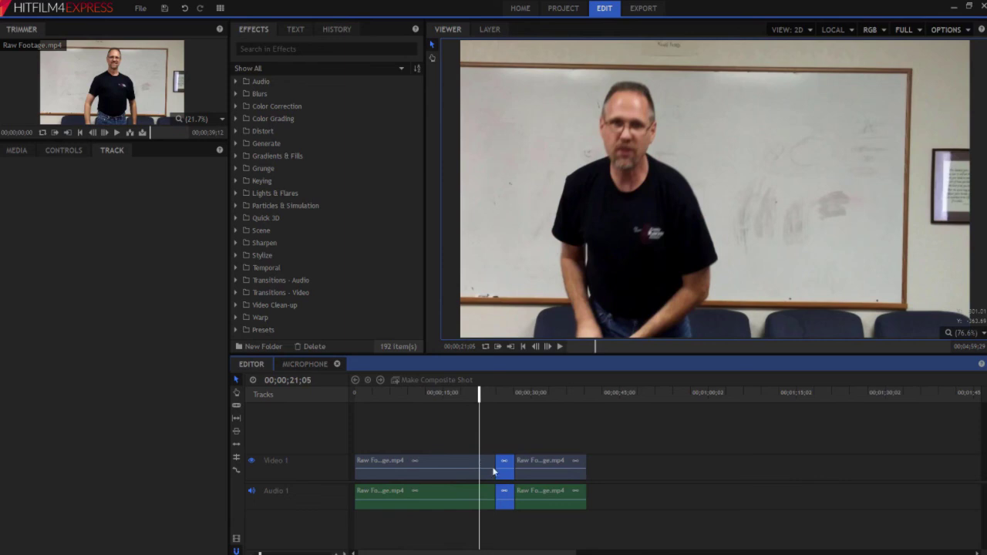
click(561, 346)
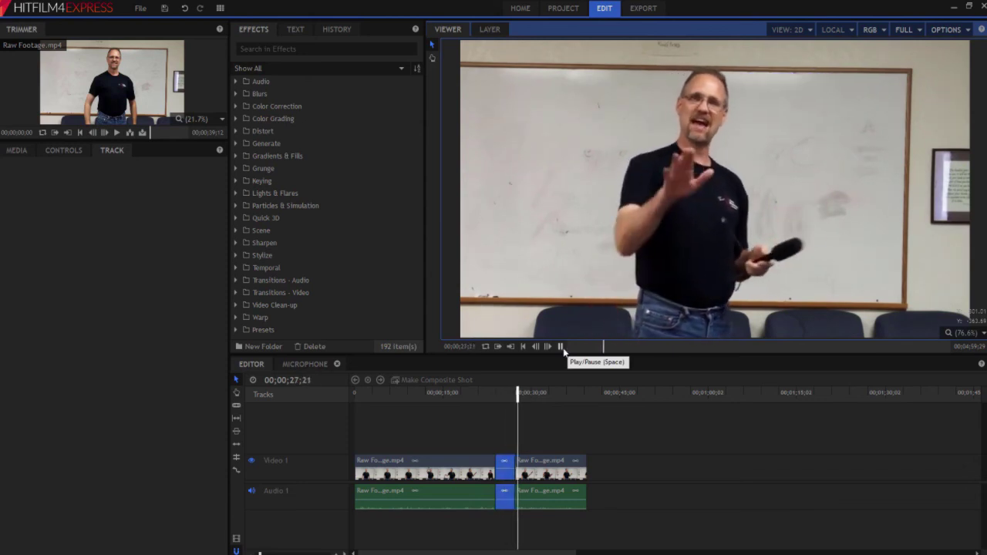
click(560, 348)
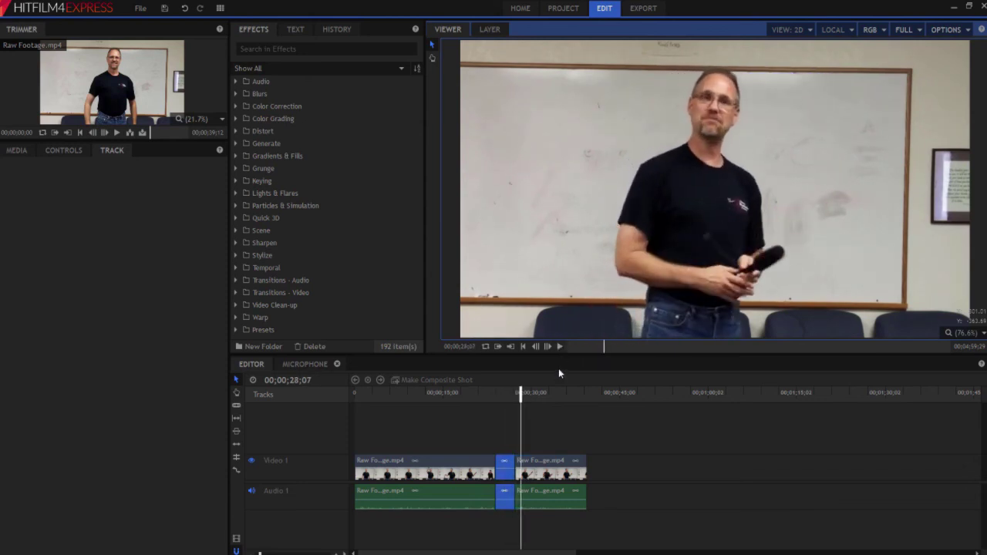